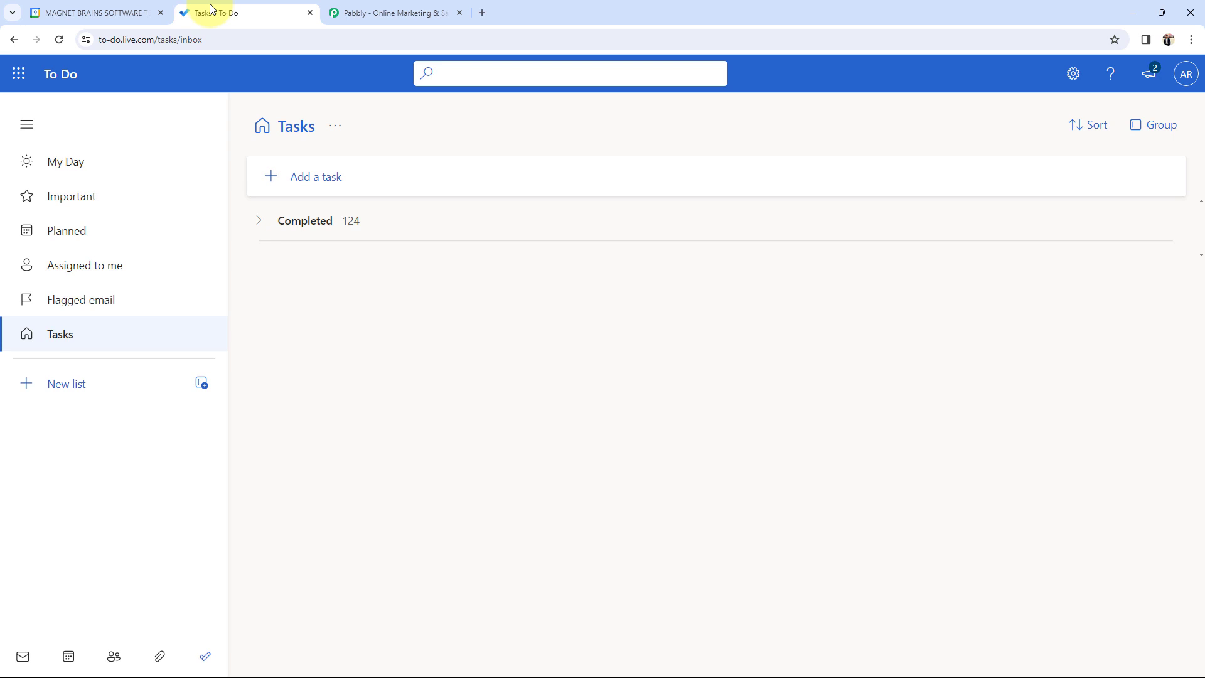
# - Look over the Google Calendar day view and the Microsoft To Do task list
pyautogui.click(54, 13)
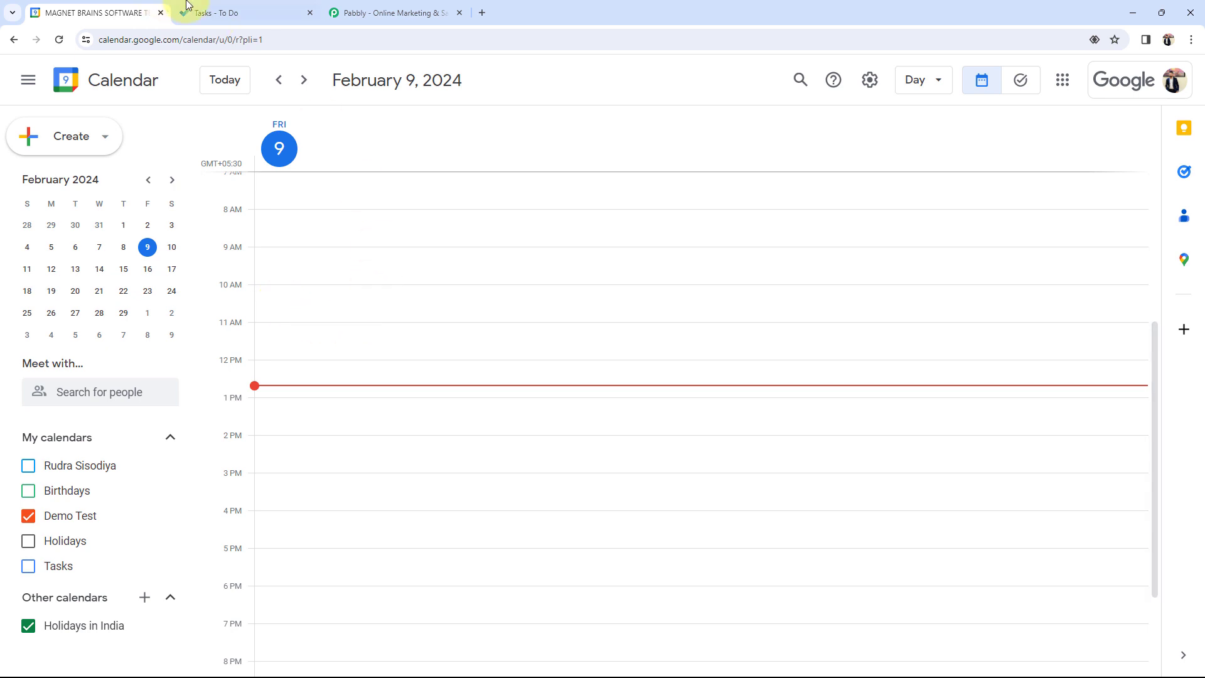
pyautogui.click(216, 12)
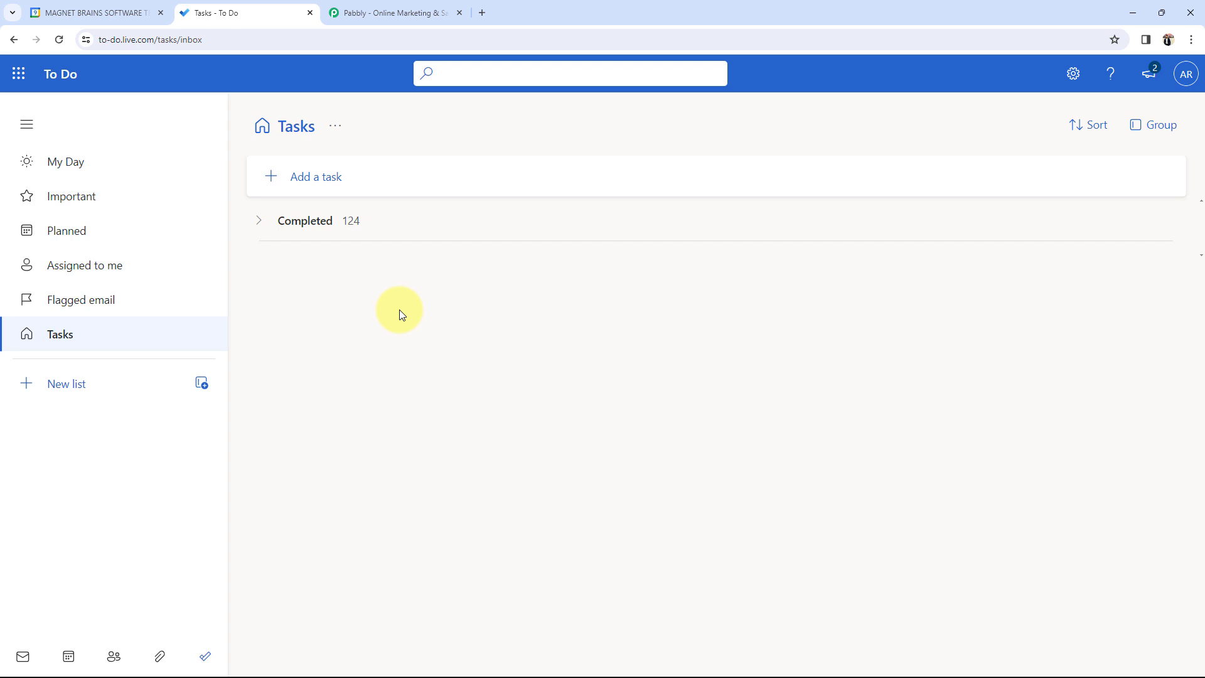
pyautogui.click(141, 11)
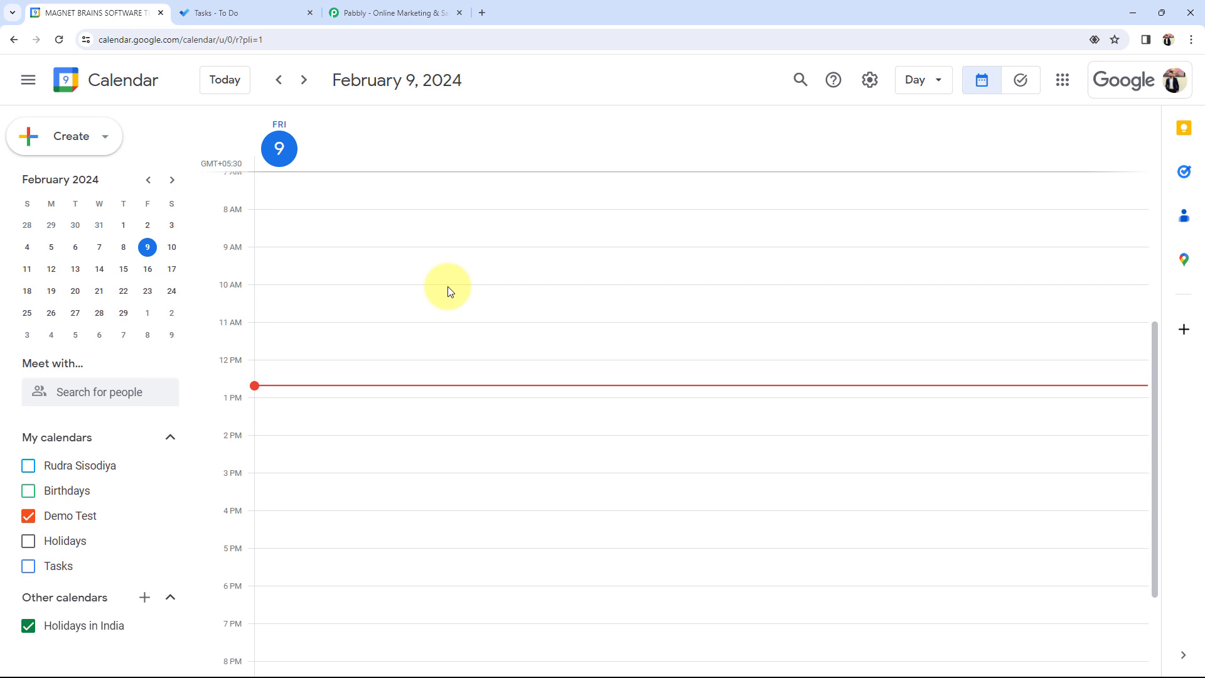
pyautogui.click(269, 6)
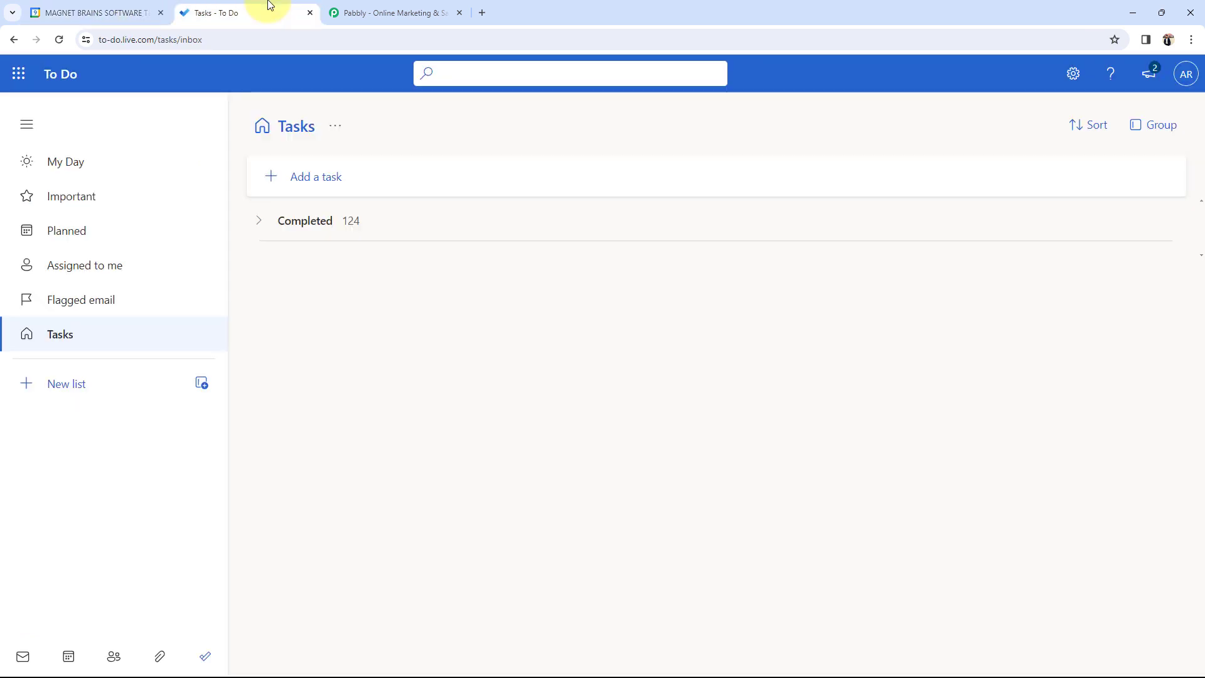
# - Switch to the Pabbly website, go to the account's apps page and open Pabbly Connect
pyautogui.click(401, 16)
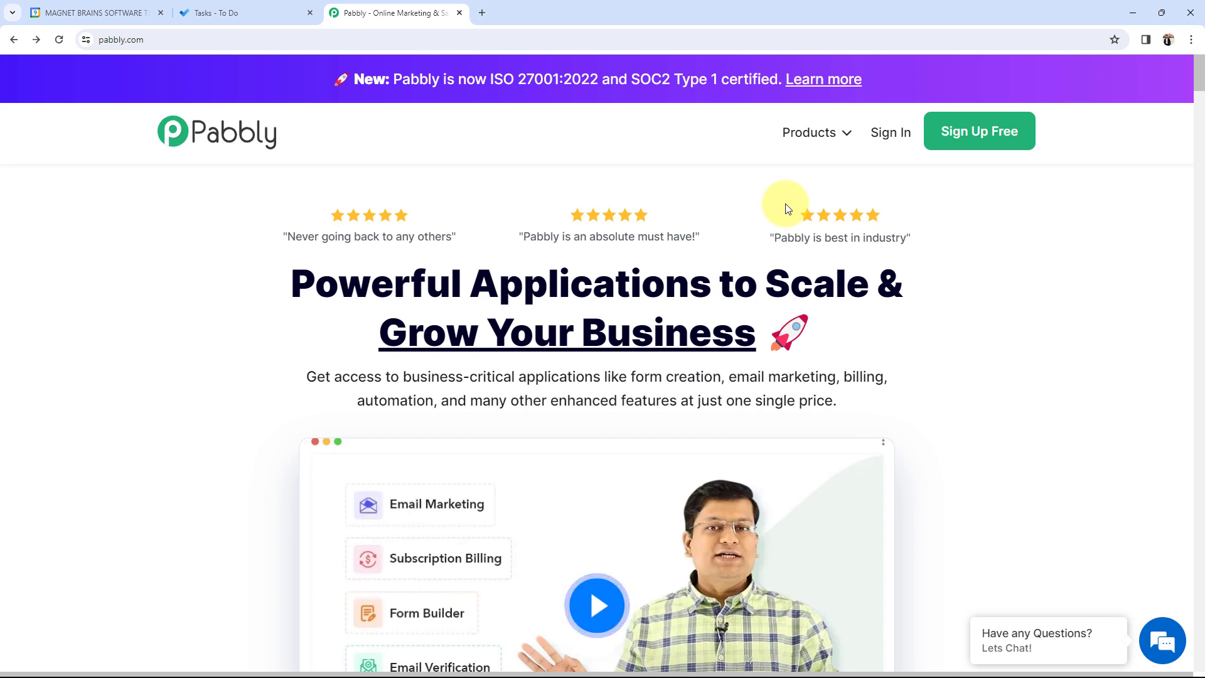
pyautogui.click(991, 148)
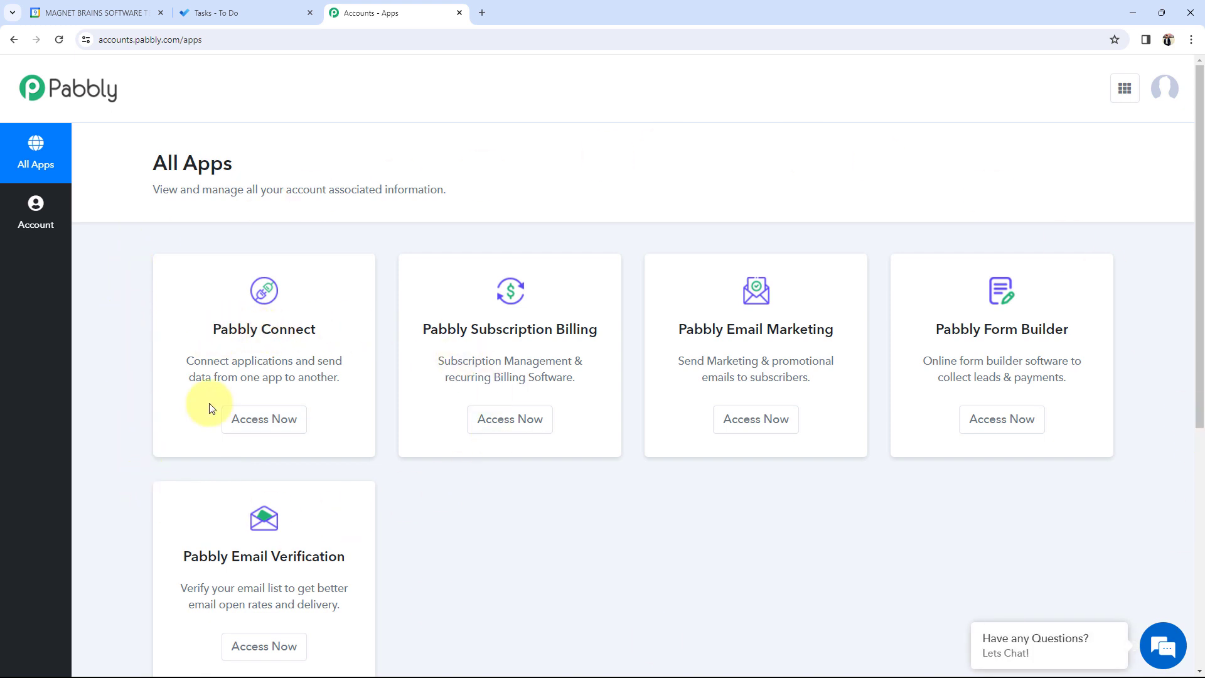
pyautogui.moveTo(206, 331); pyautogui.dragTo(316, 330)
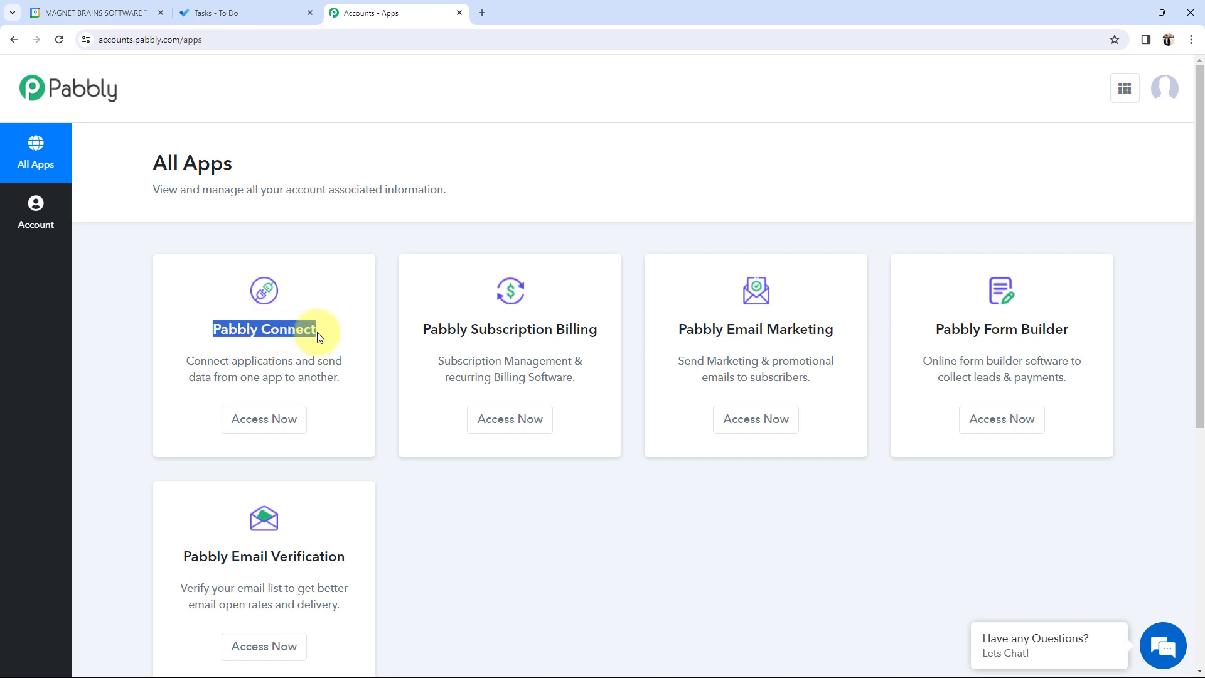
pyautogui.click(278, 432)
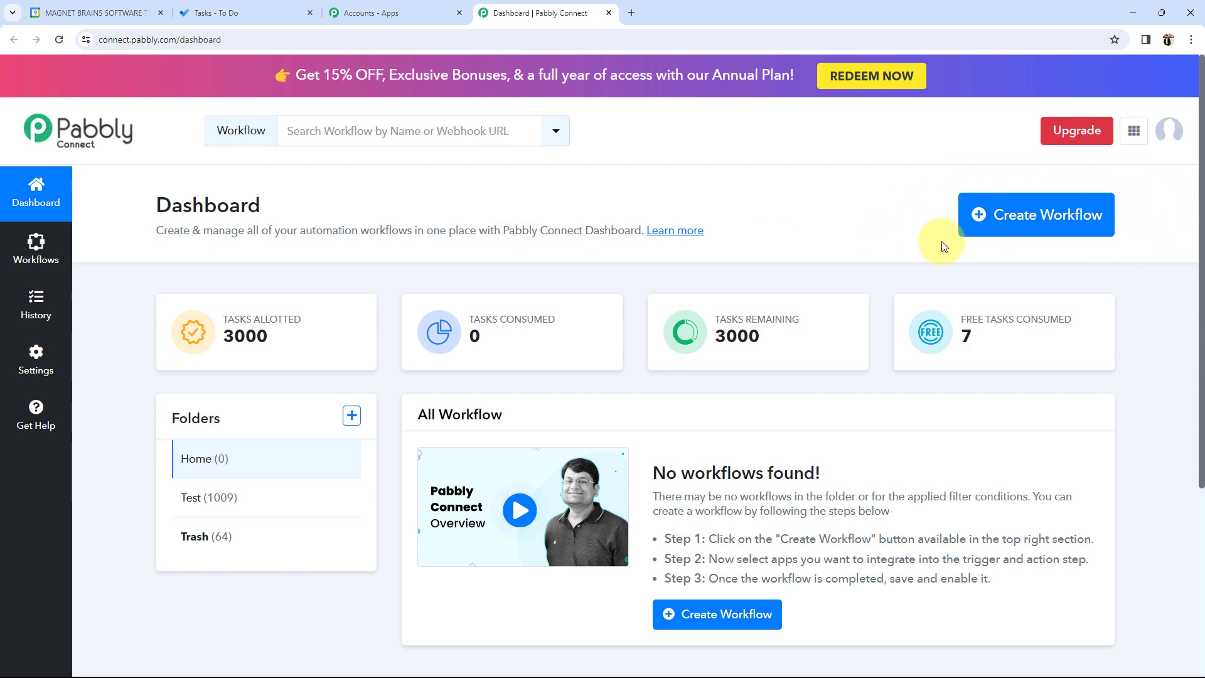
# - Create a workflow named "Create Microsoft To Do Task from Google Calendar Event" in the Home folder
pyautogui.click(1041, 225)
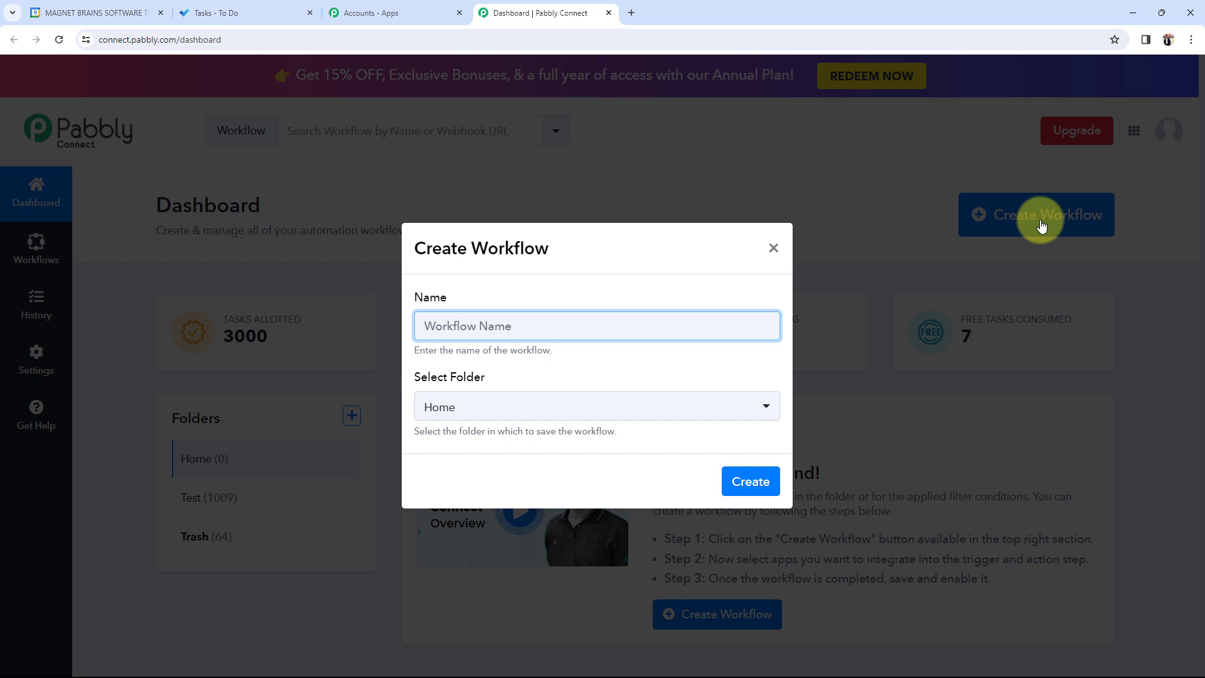
pyautogui.write('Create Microsoft To Do Task from Google Calendar Event')
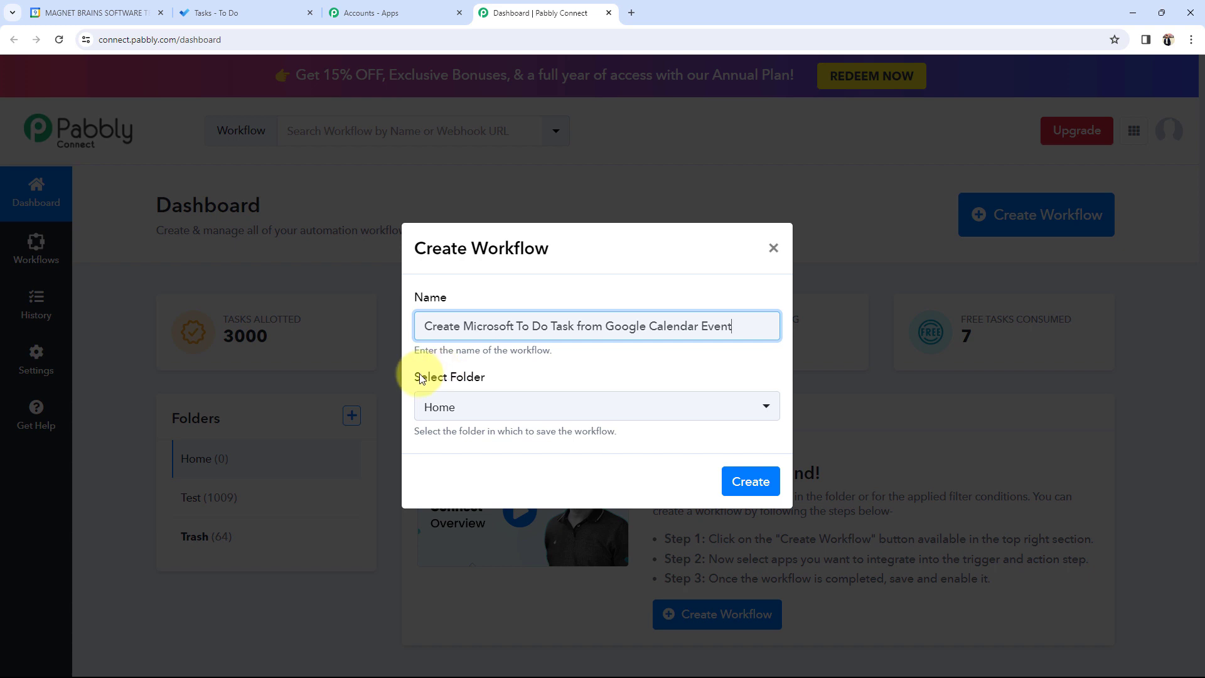
pyautogui.click(439, 408)
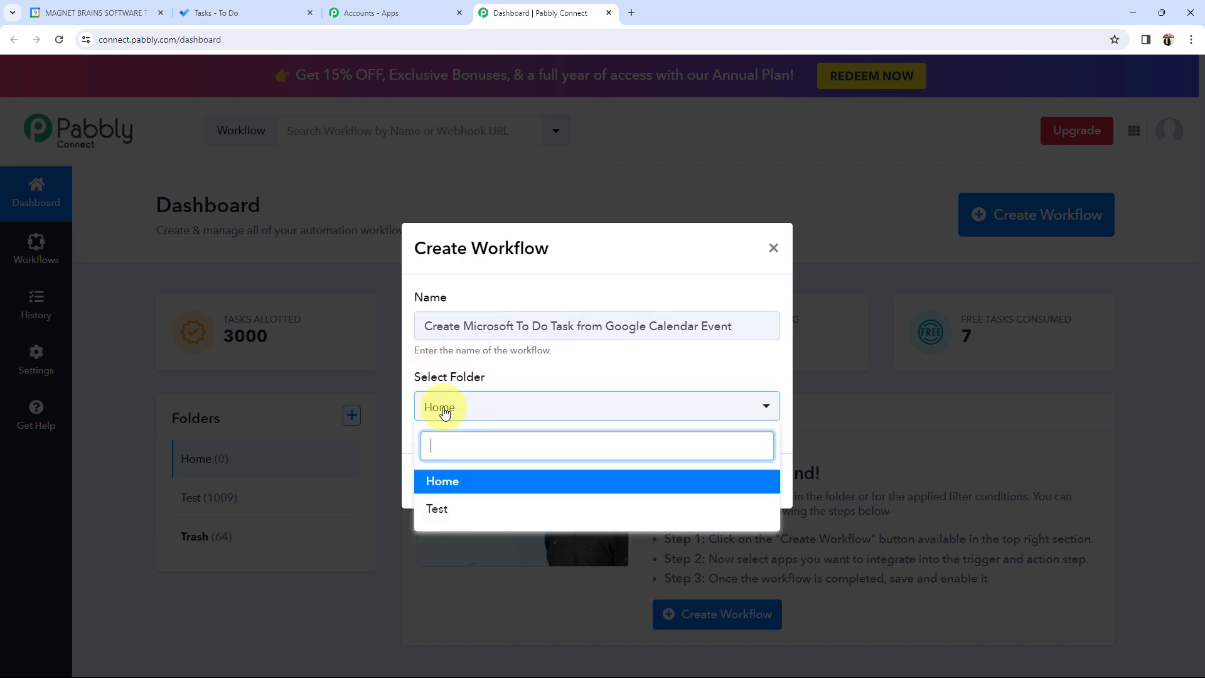
pyautogui.click(446, 481)
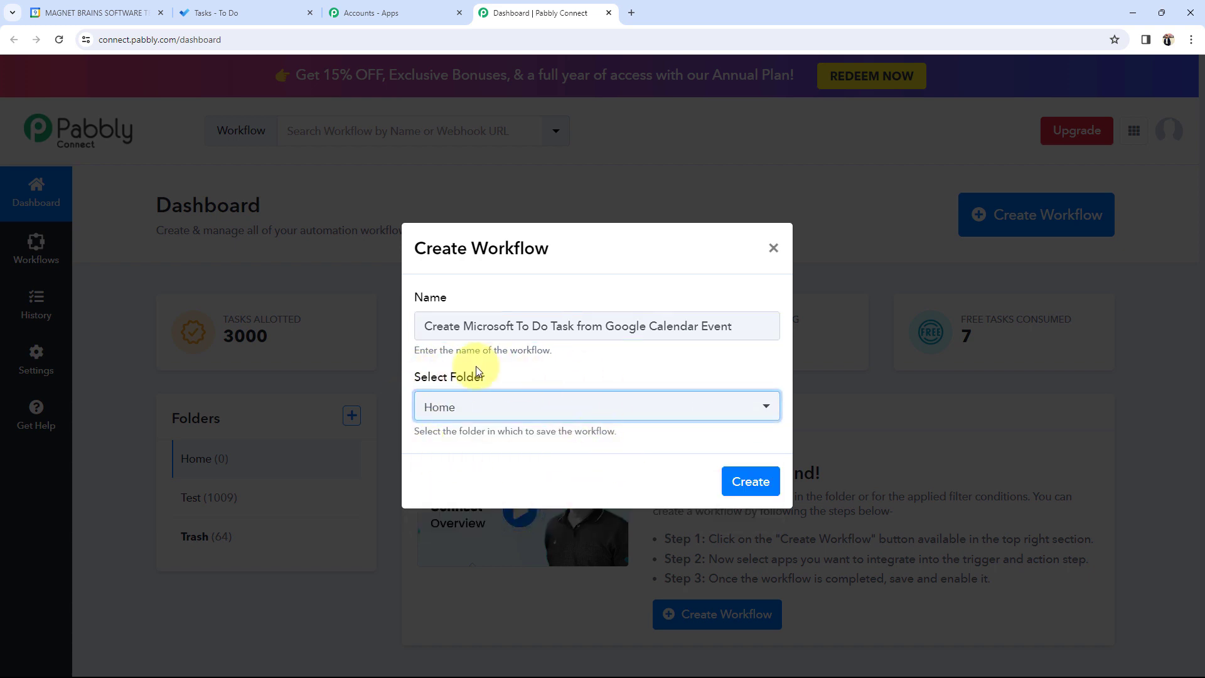
pyautogui.click(750, 481)
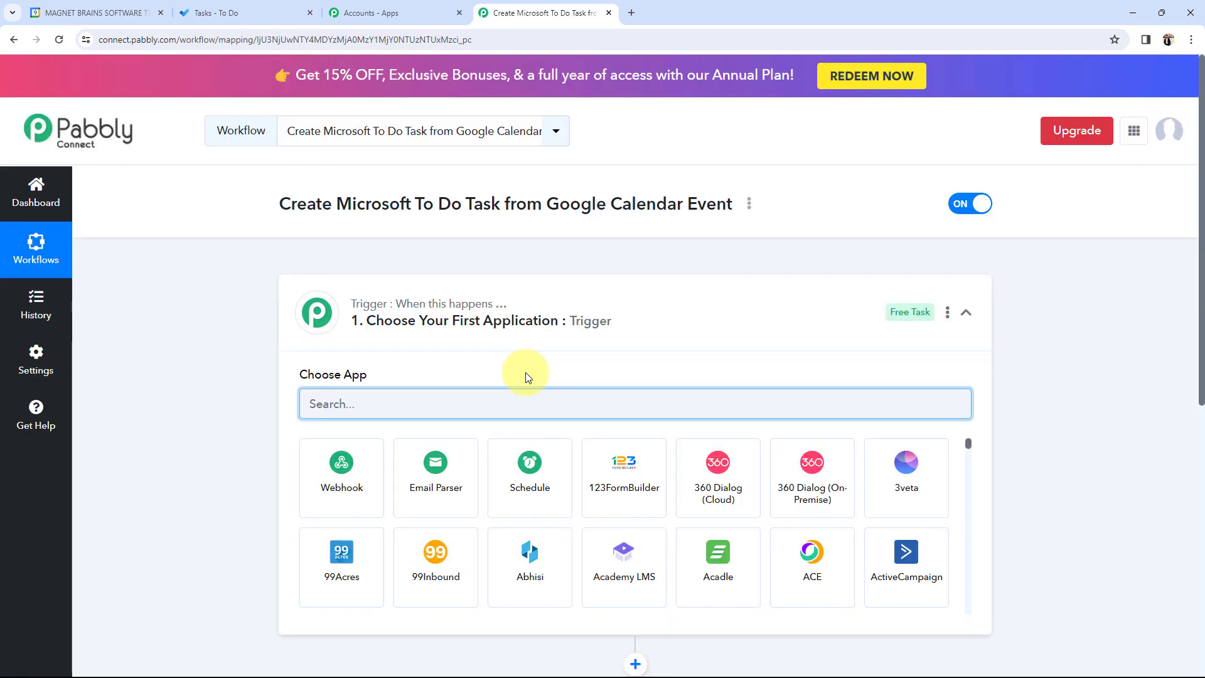
# - Collapse the workflow's trigger step and compare the Google Calendar schedule with the Microsoft To Do task list
pyautogui.click(618, 317)
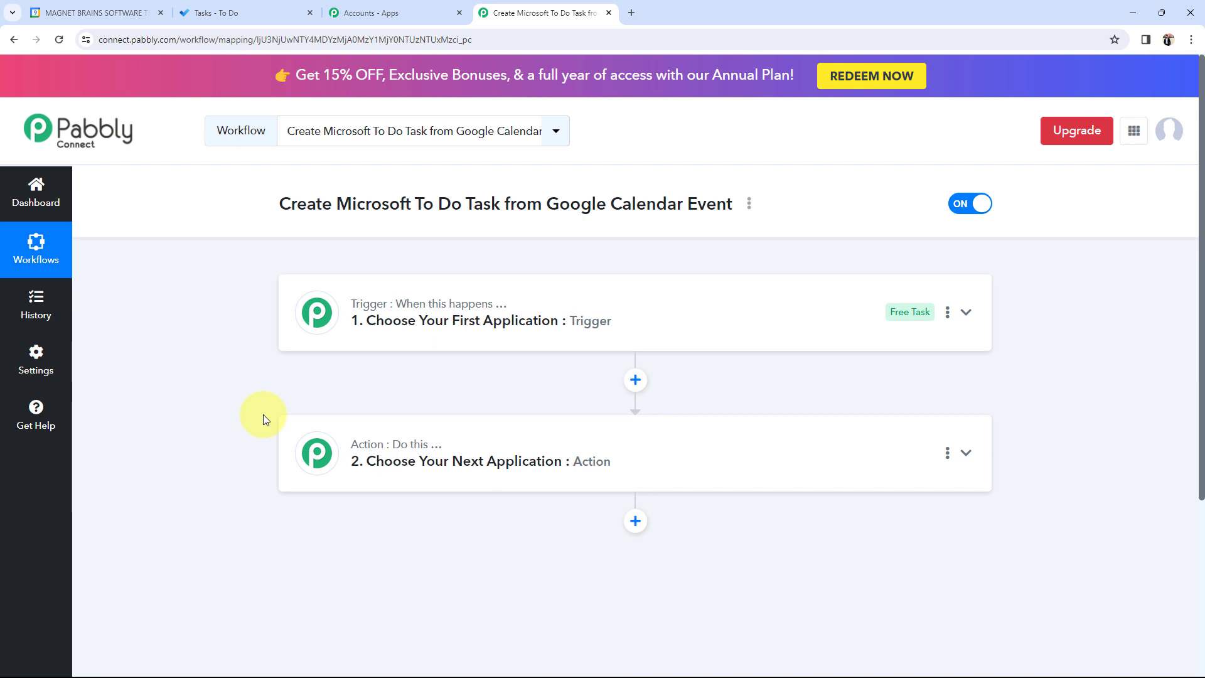
pyautogui.click(94, 12)
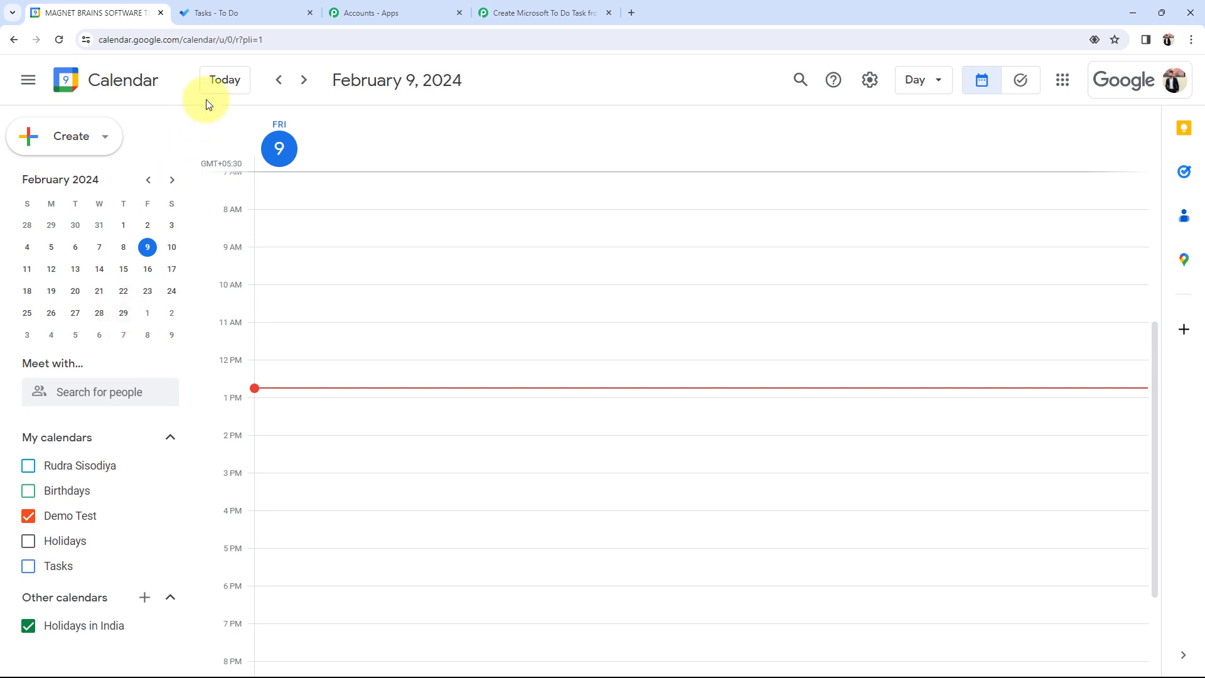
pyautogui.click(217, 12)
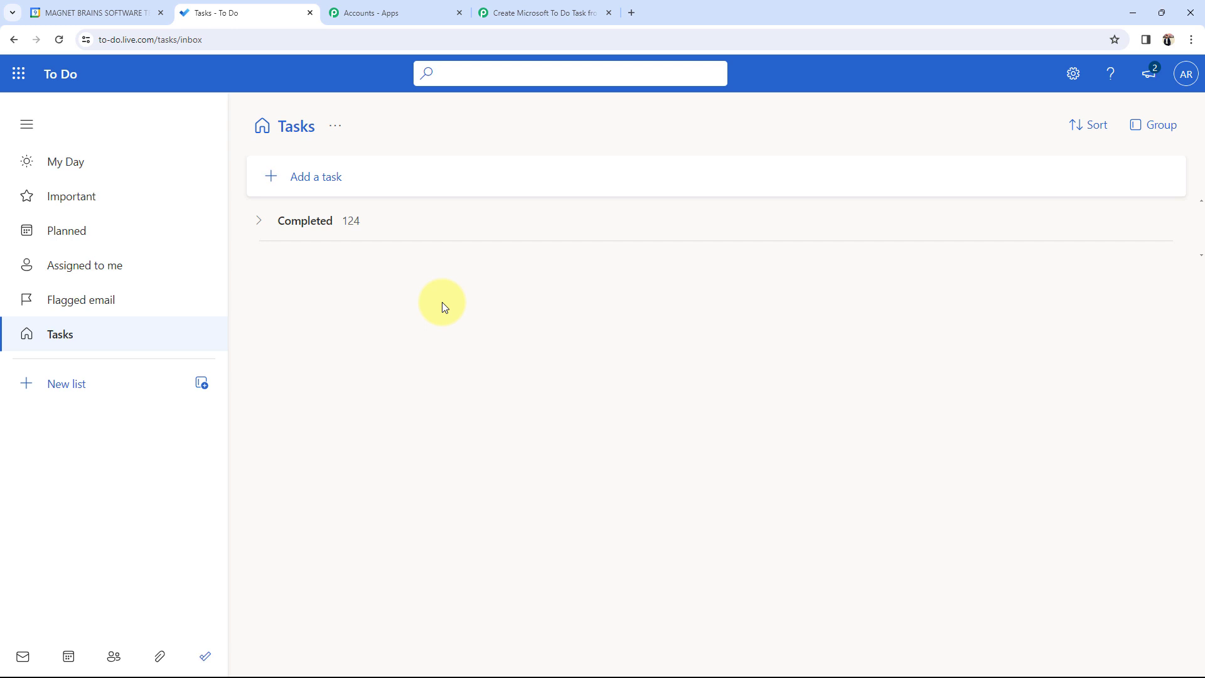
pyautogui.click(118, 17)
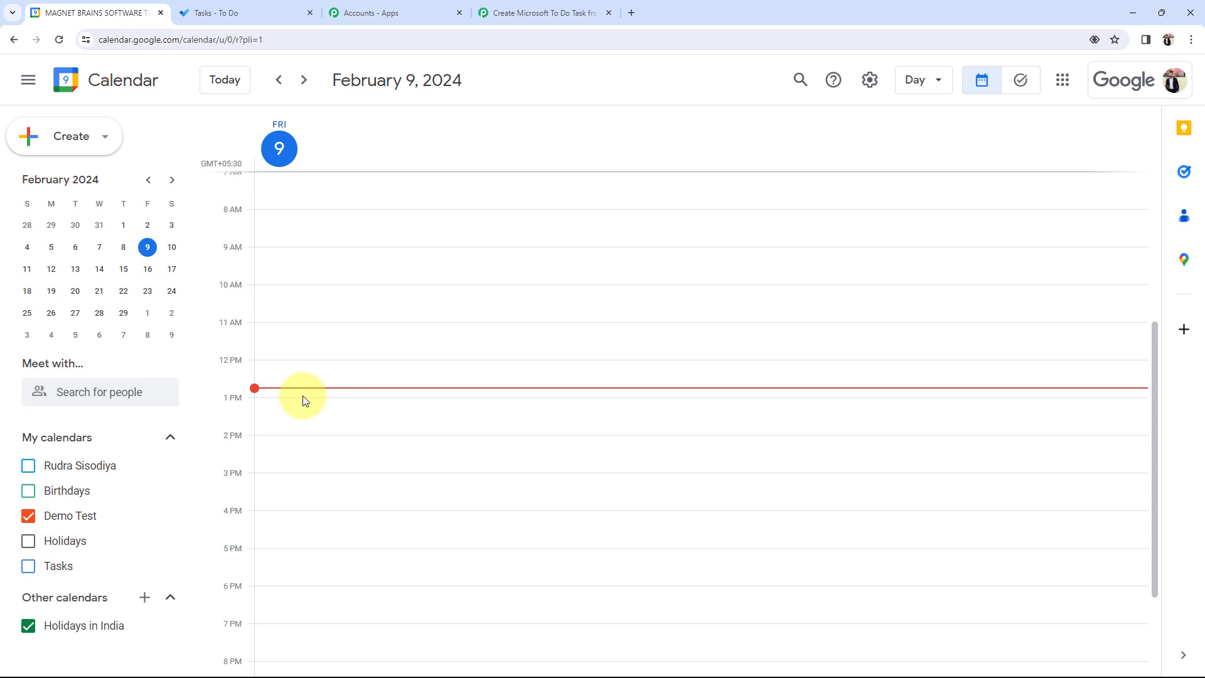
pyautogui.click(216, 13)
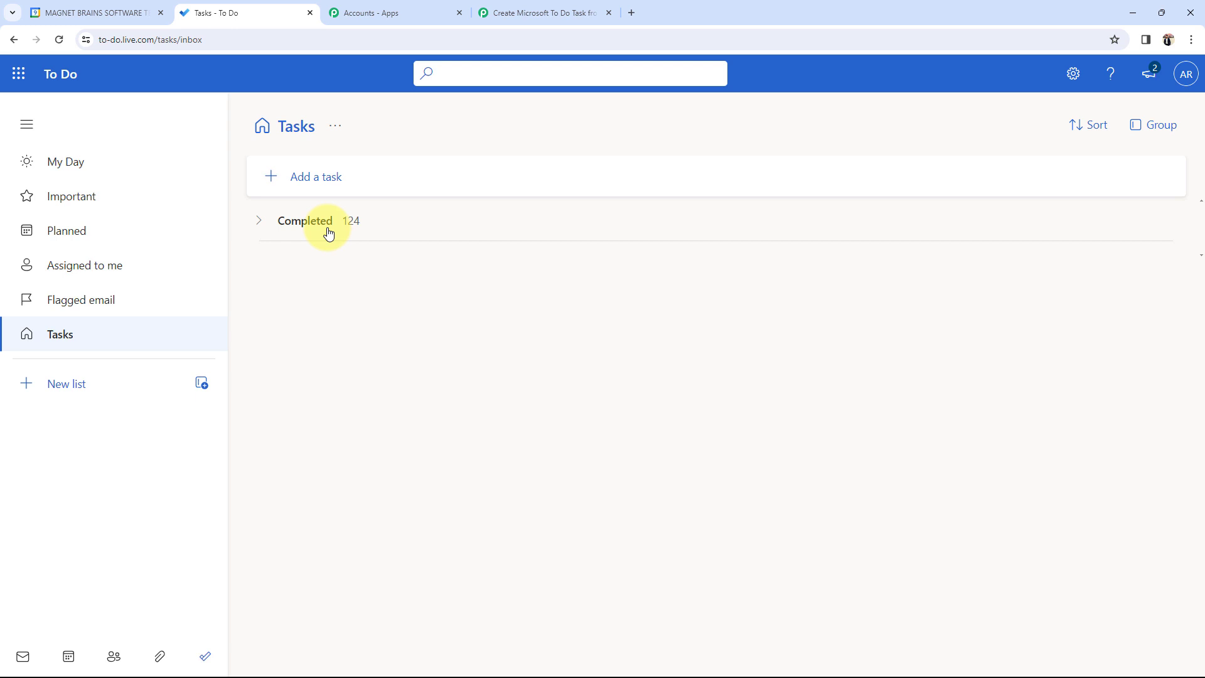
# - Return to the Pabbly Connect workflow and set Google Calendar as the trigger application with the New Event trigger event
pyautogui.click(565, 12)
pyautogui.click(408, 311)
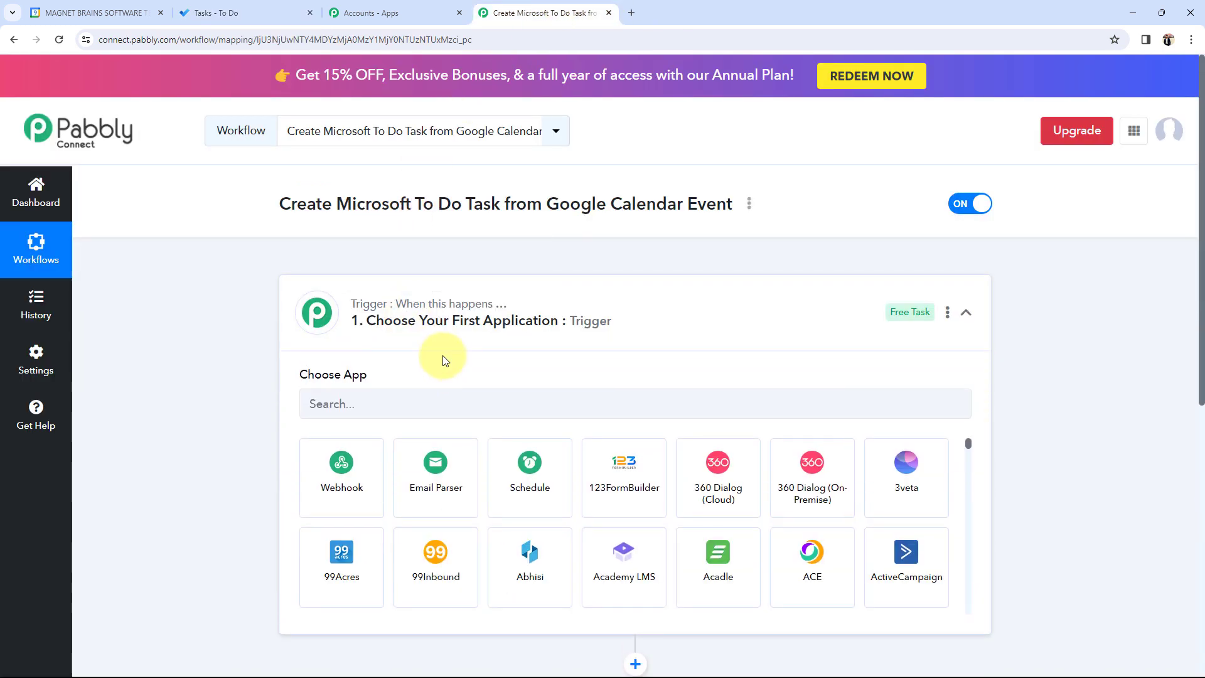
pyautogui.click(312, 405)
pyautogui.write('go')
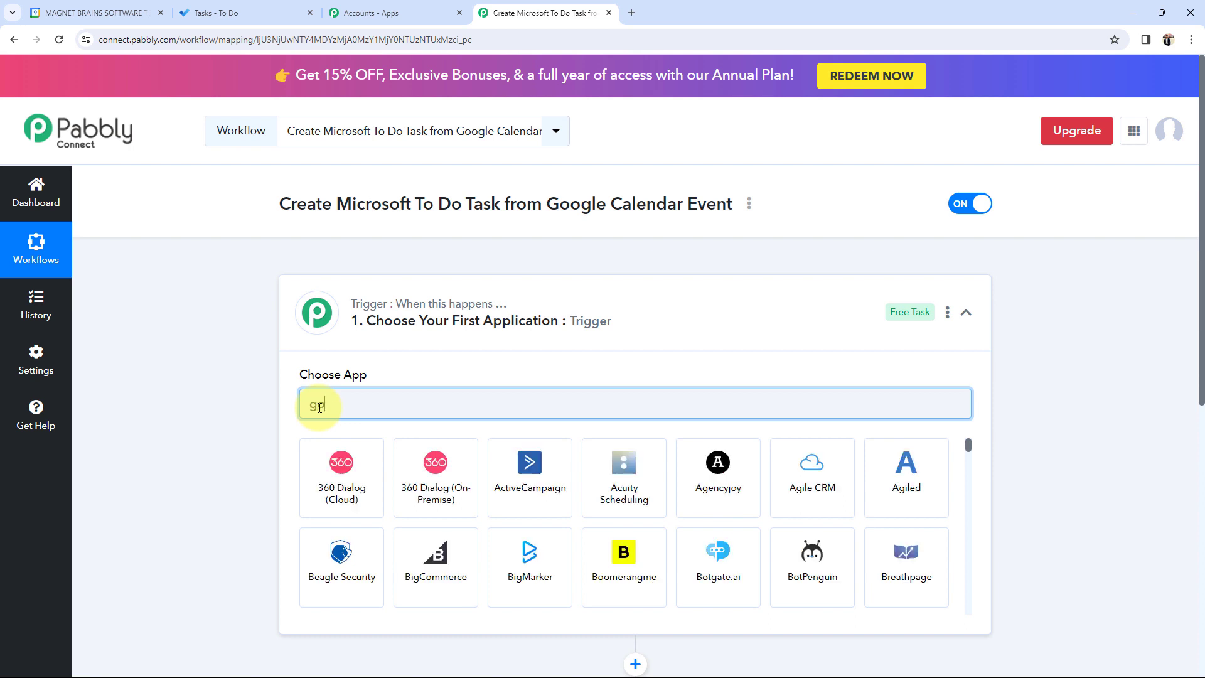
pyautogui.write('og')
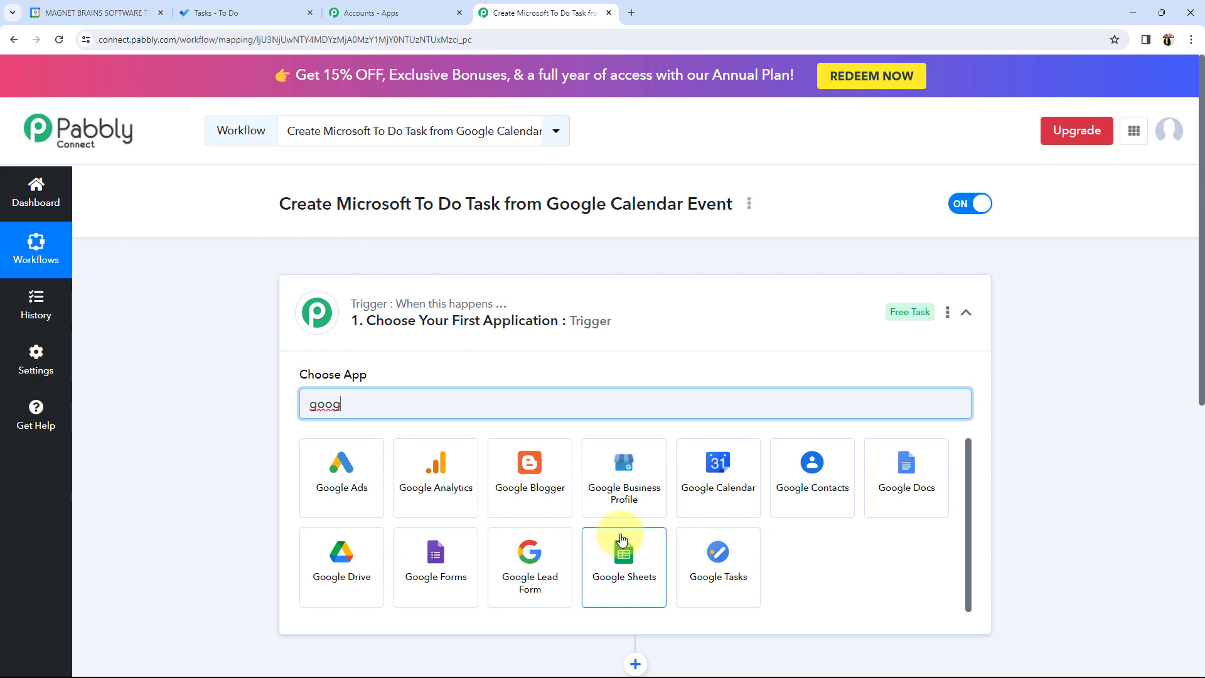
pyautogui.click(724, 441)
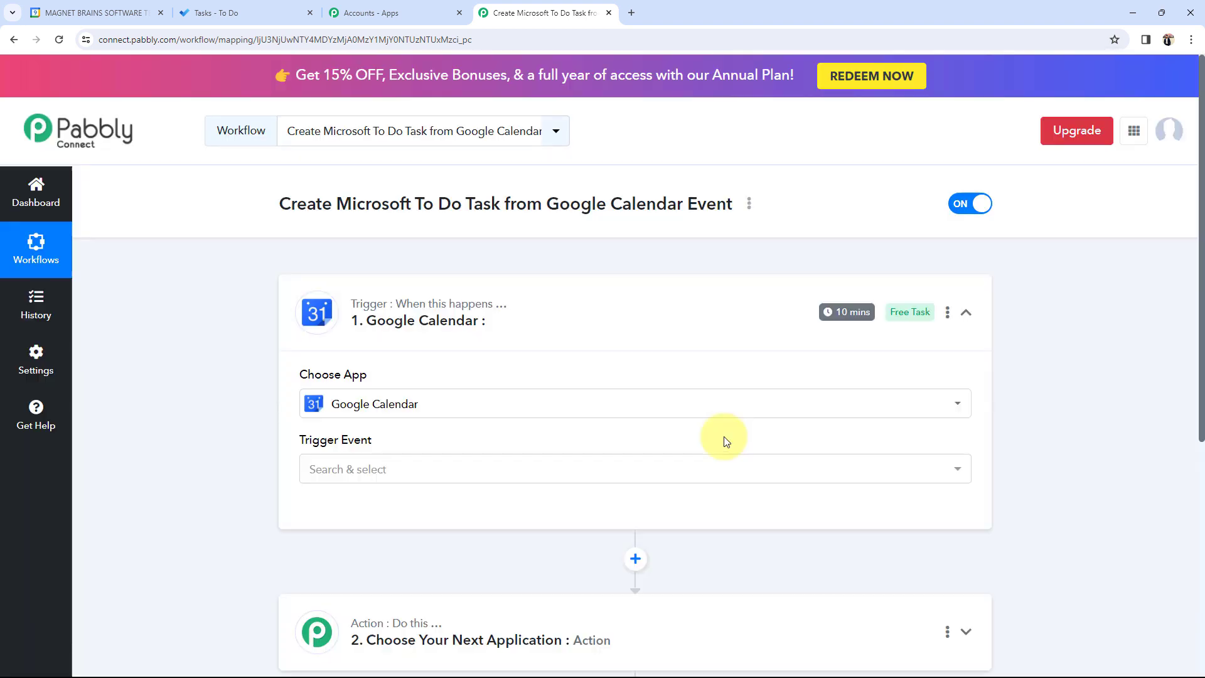
pyautogui.click(356, 471)
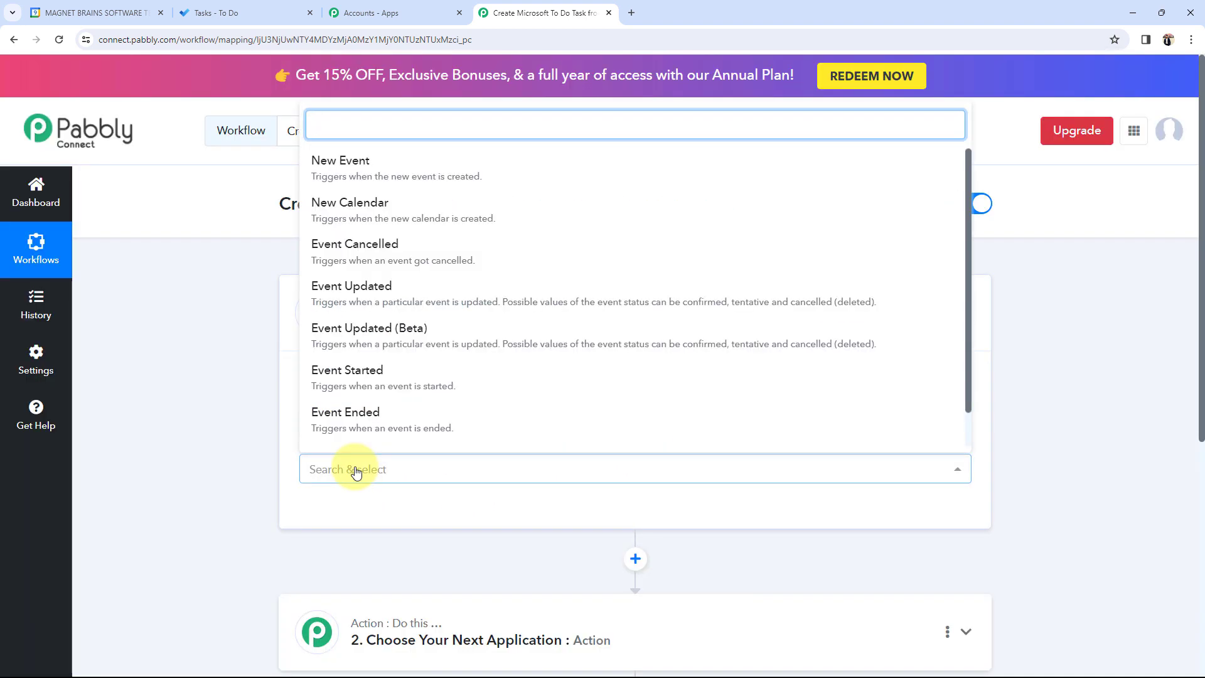
pyautogui.click(352, 162)
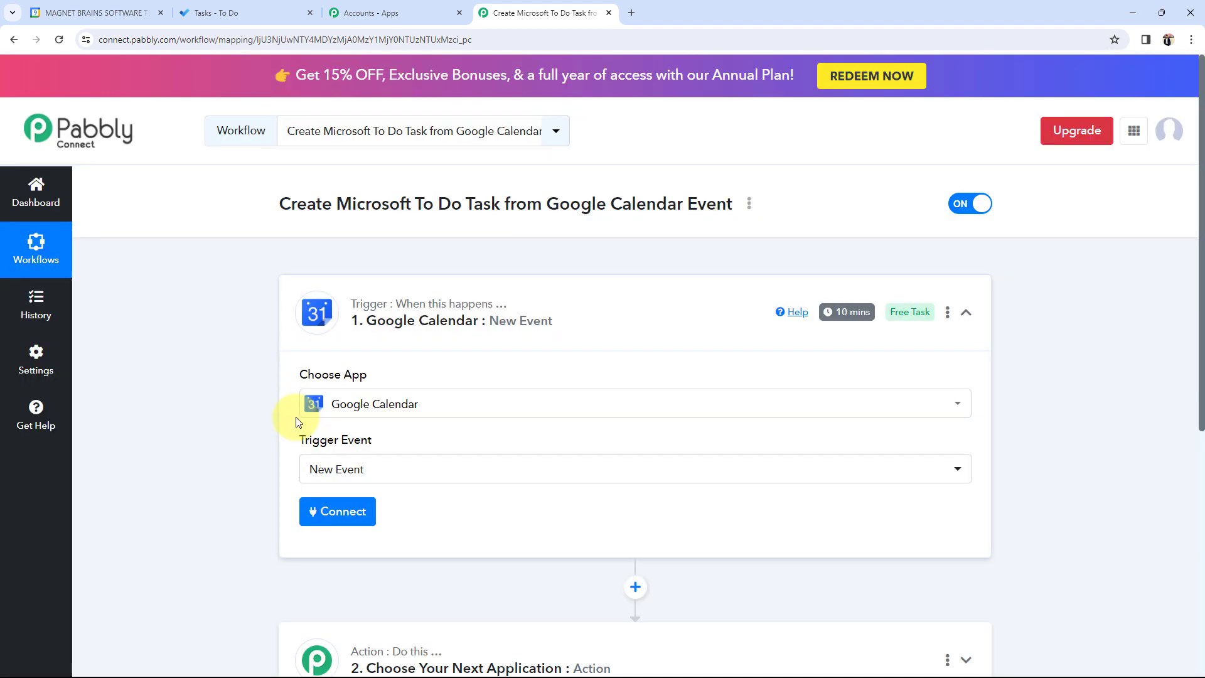
# - Set Microsoft To-Do as the workflow's action application with the Create Task action event, and collapse the action step
pyautogui.scroll(-3, 299, 422)
pyautogui.click(357, 460)
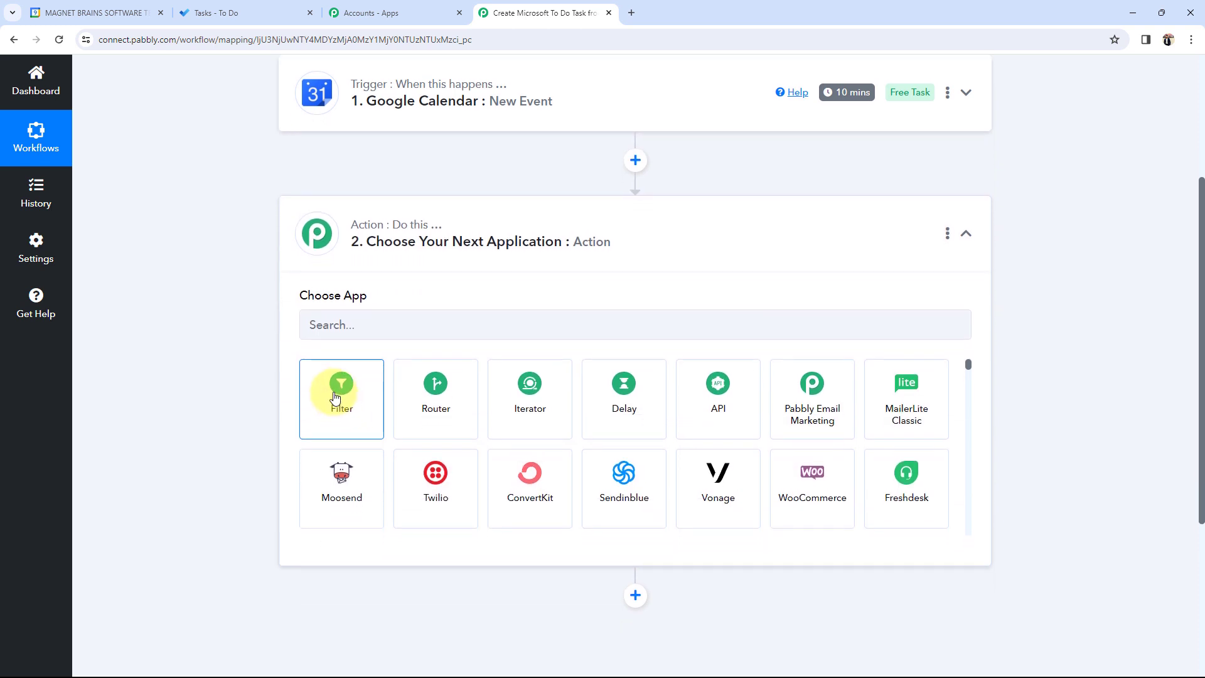
pyautogui.click(337, 329)
pyautogui.write('micr')
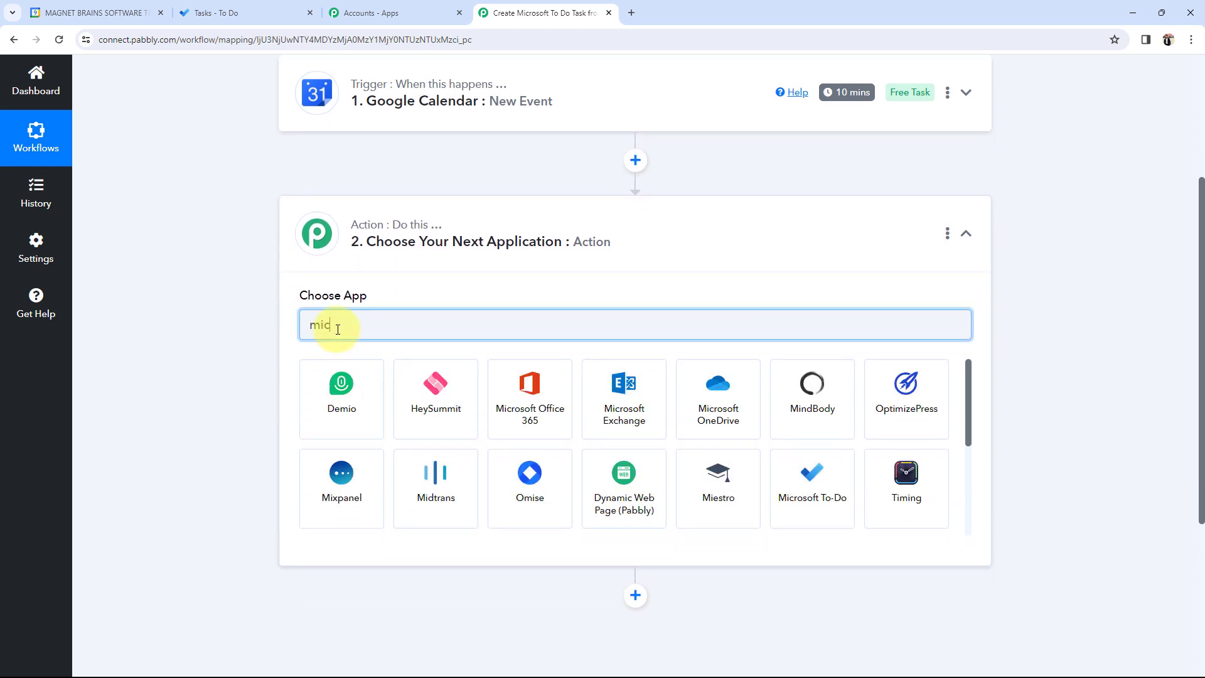
pyautogui.write('o')
pyautogui.click(624, 401)
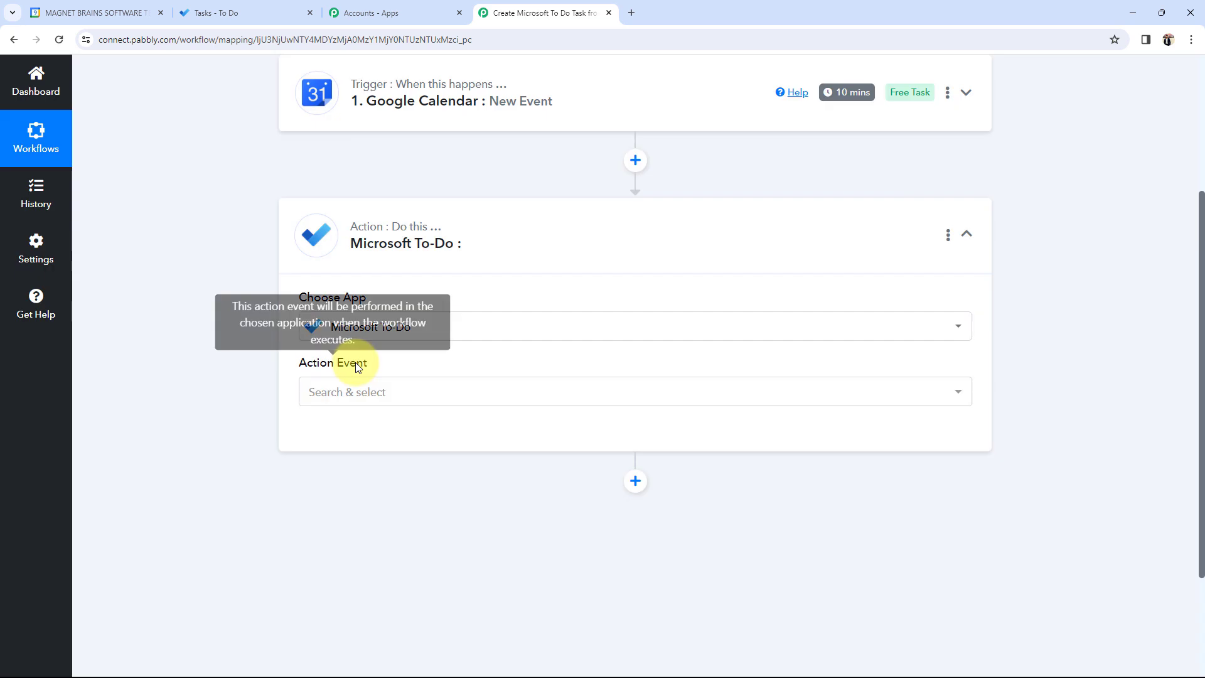
pyautogui.click(320, 392)
pyautogui.click(328, 297)
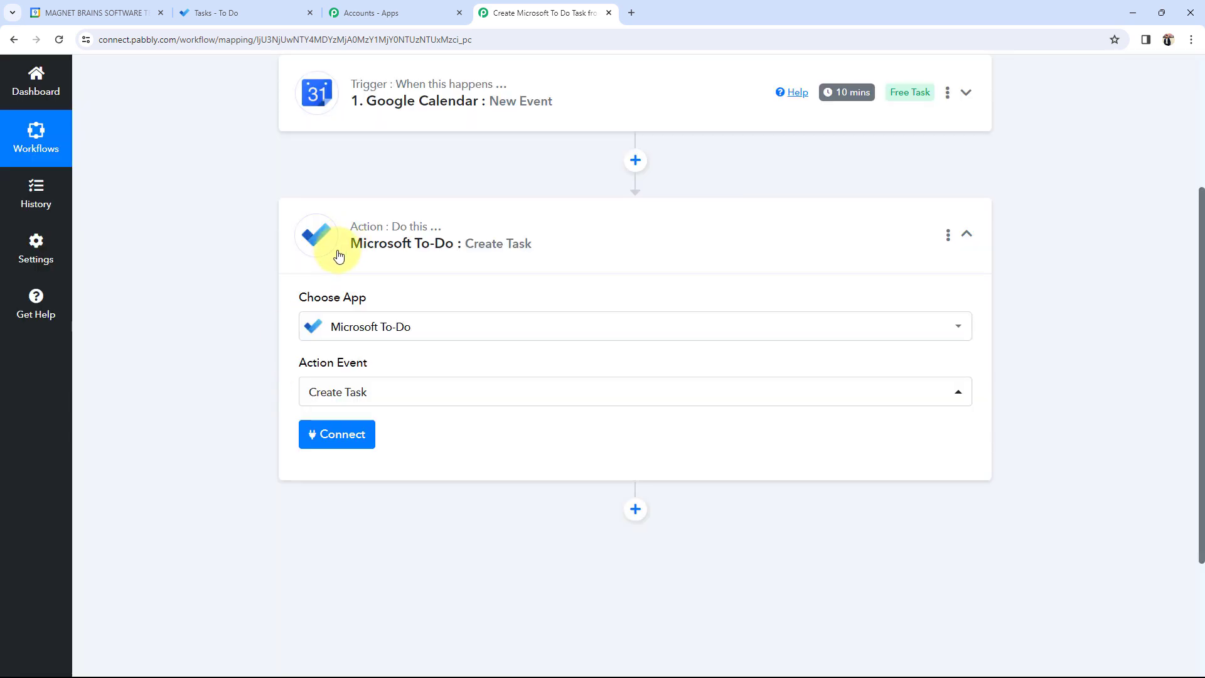
pyautogui.click(314, 238)
pyautogui.scroll(3, 273, 278)
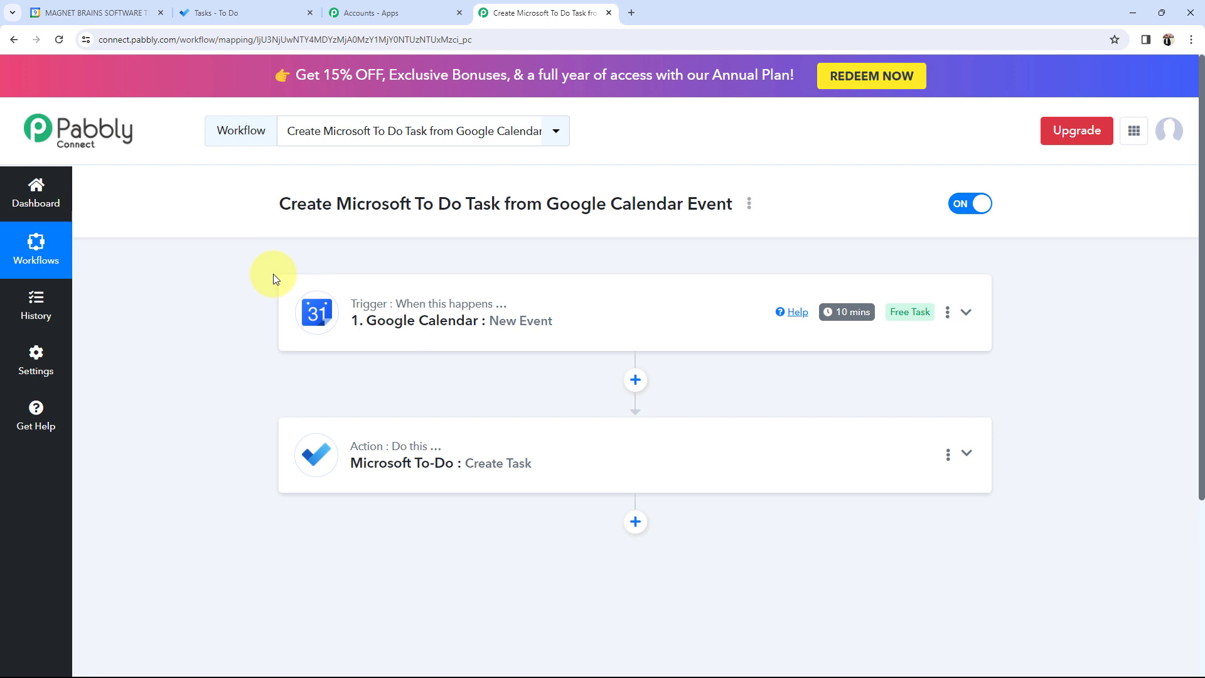
# - Connect the Google Calendar trigger through a new connection, signing in with Google and allowing Pabbly Connect access to the account
pyautogui.click(435, 348)
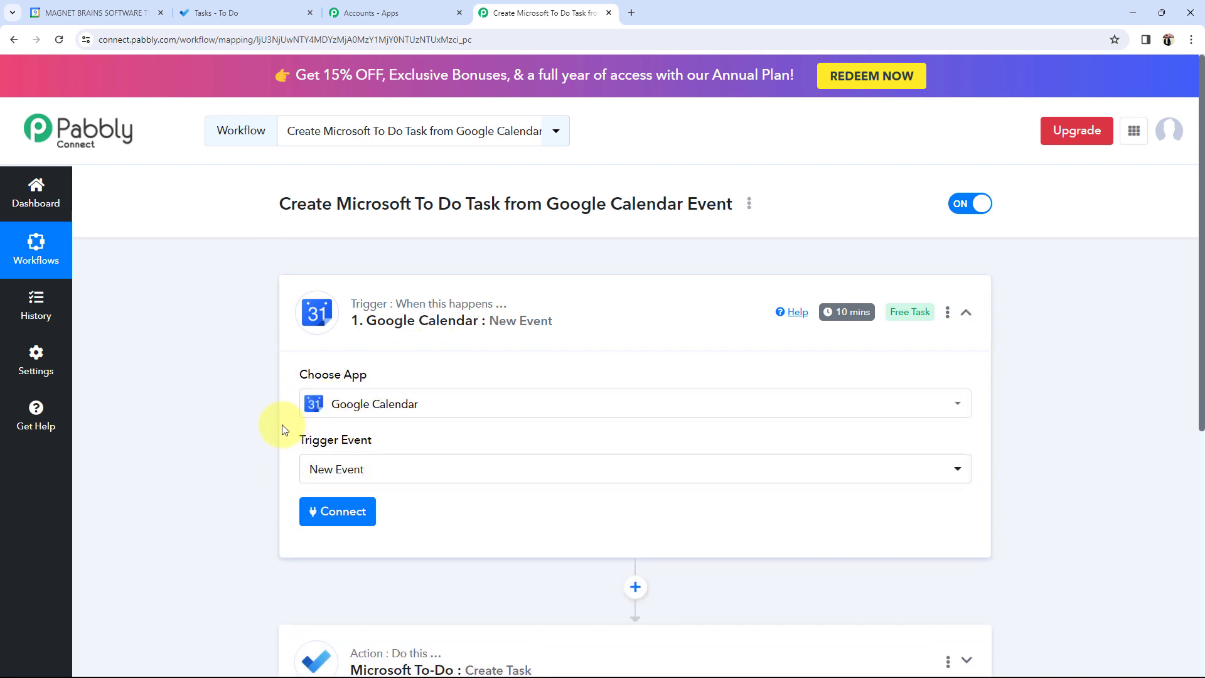
pyautogui.click(56, 13)
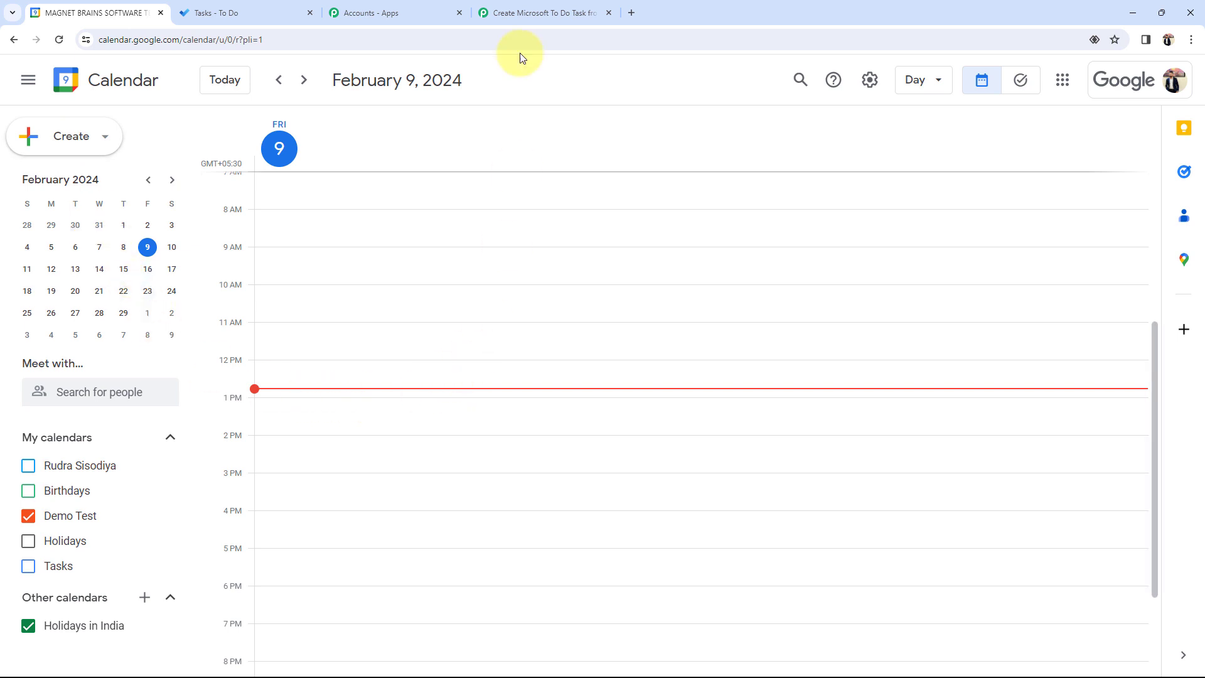
pyautogui.click(531, 13)
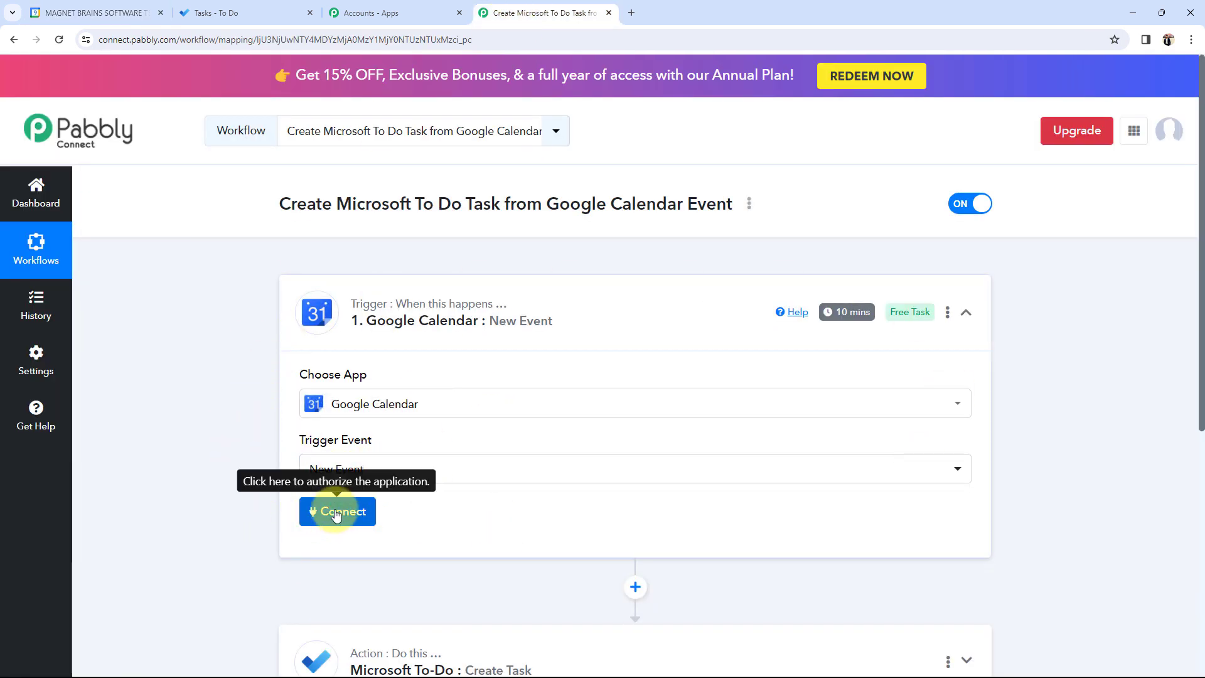
pyautogui.click(308, 518)
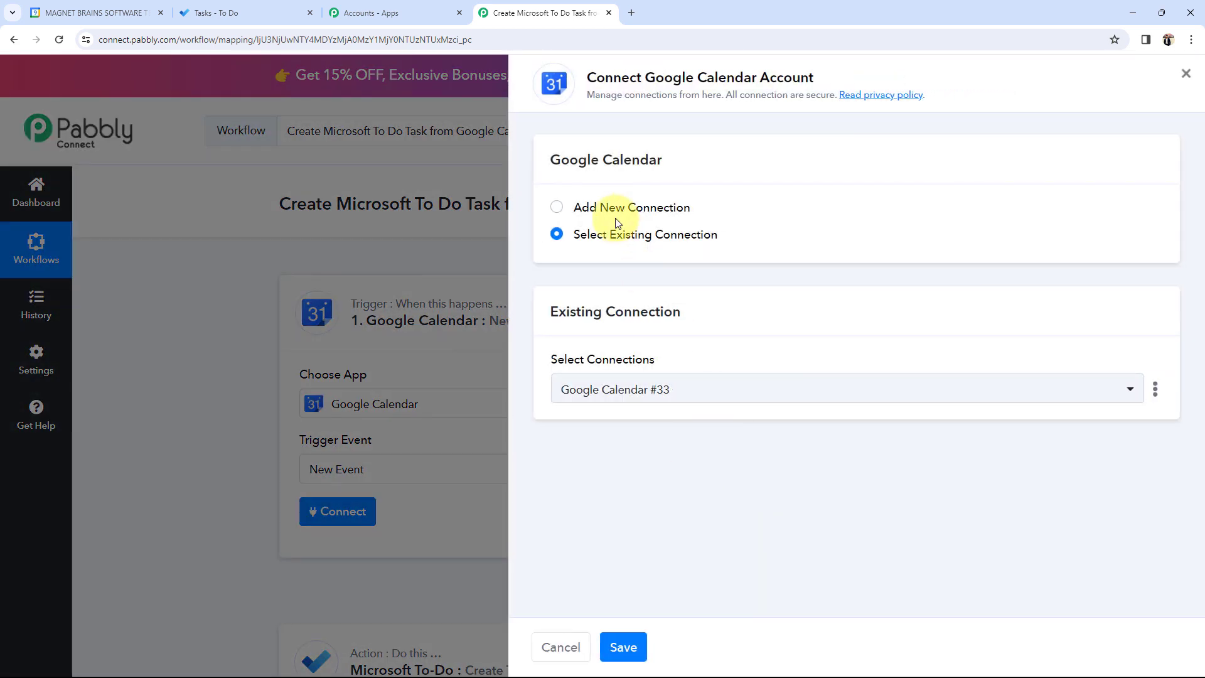
pyautogui.click(556, 207)
pyautogui.click(656, 400)
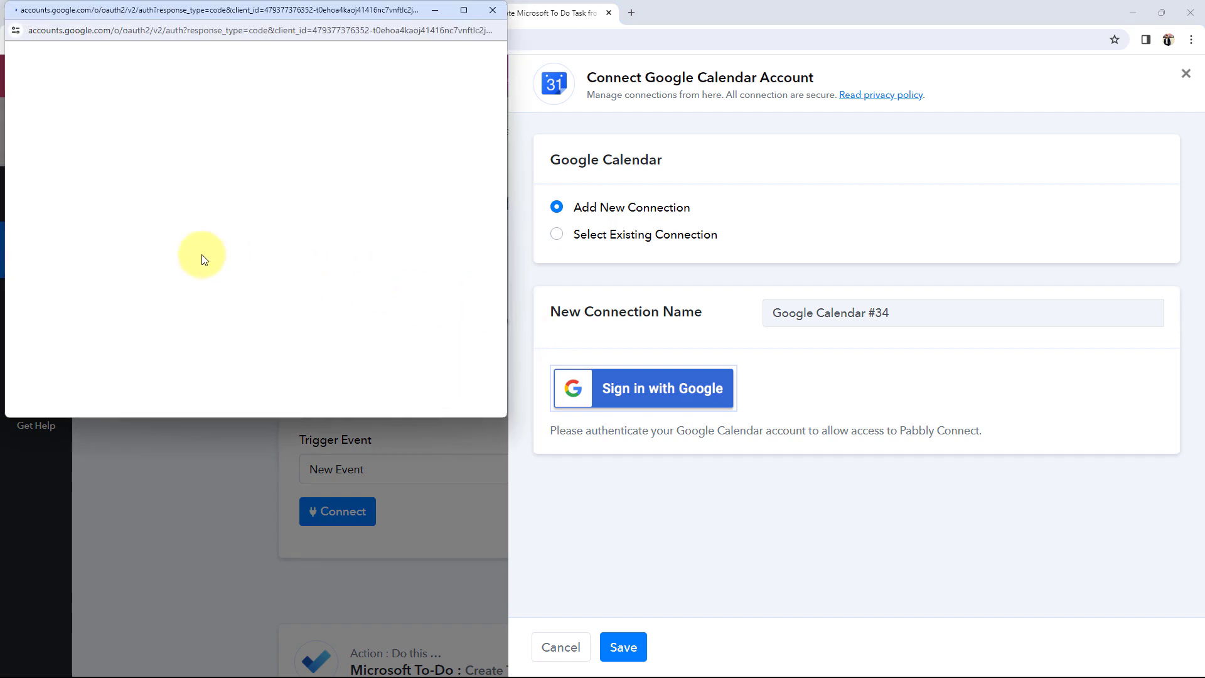
pyautogui.click(327, 266)
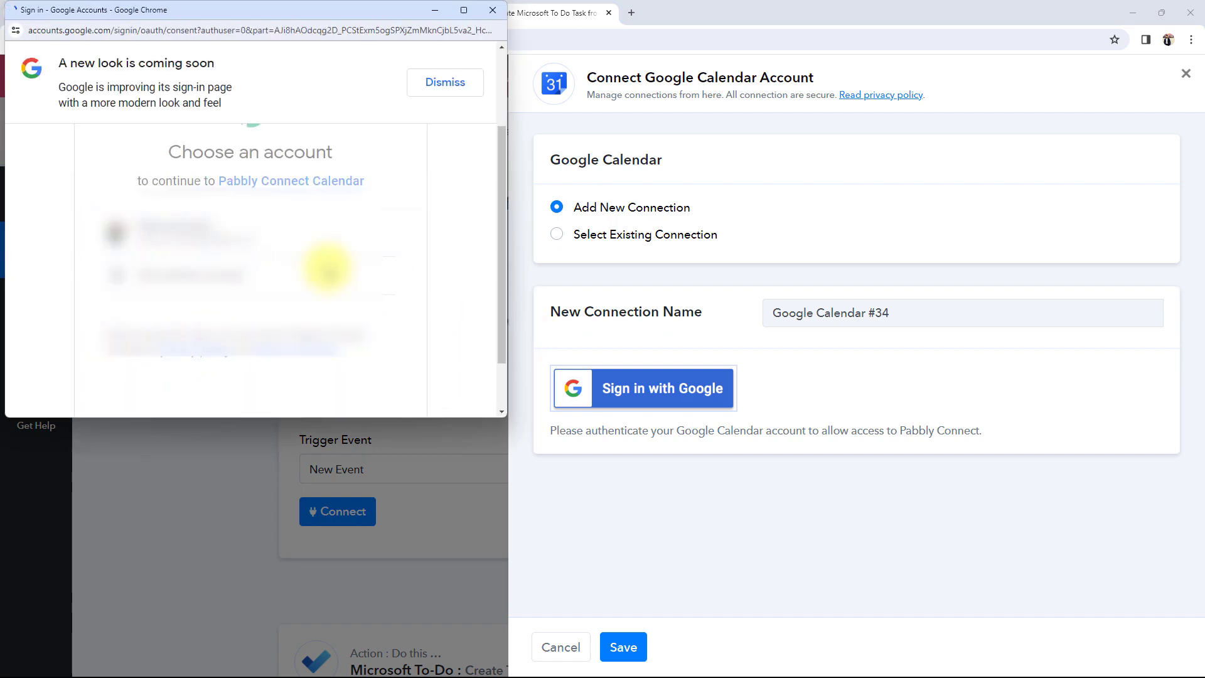
pyautogui.scroll(-5, 328, 266)
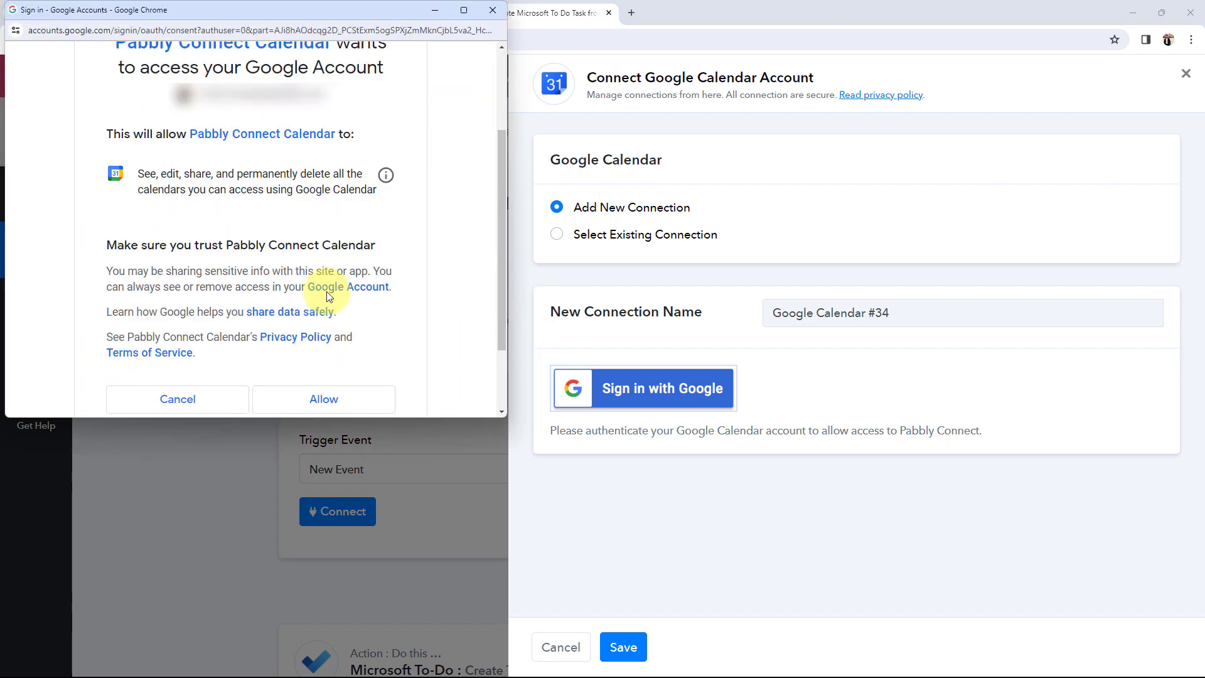
pyautogui.click(314, 314)
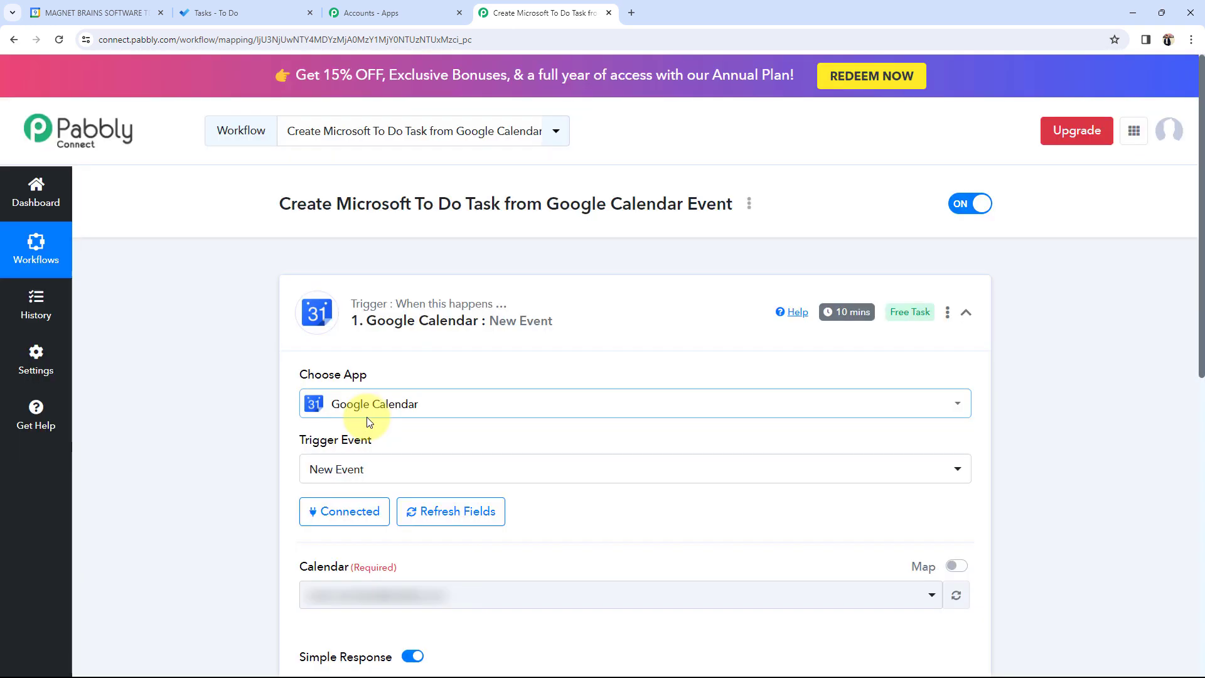
# - Check the calendar's name in Google Calendar and set the workflow trigger's calendar to Demo Test
pyautogui.scroll(-2, 314, 426)
pyautogui.moveTo(297, 442); pyautogui.dragTo(350, 440)
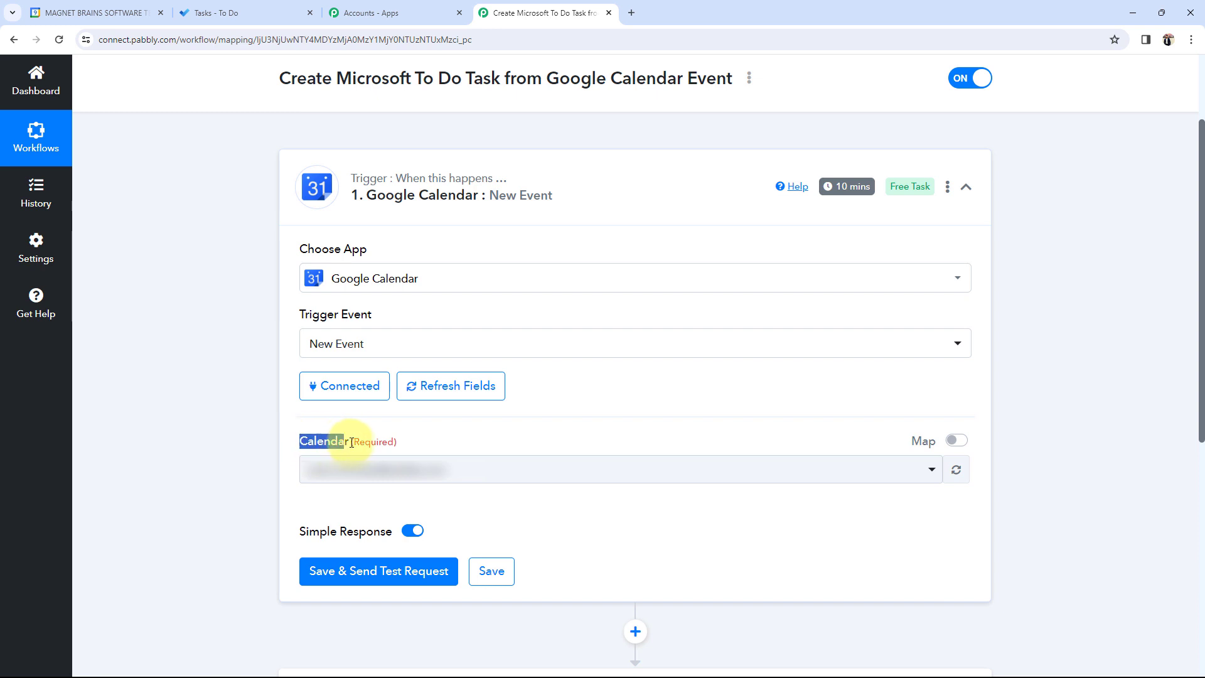
pyautogui.click(243, 428)
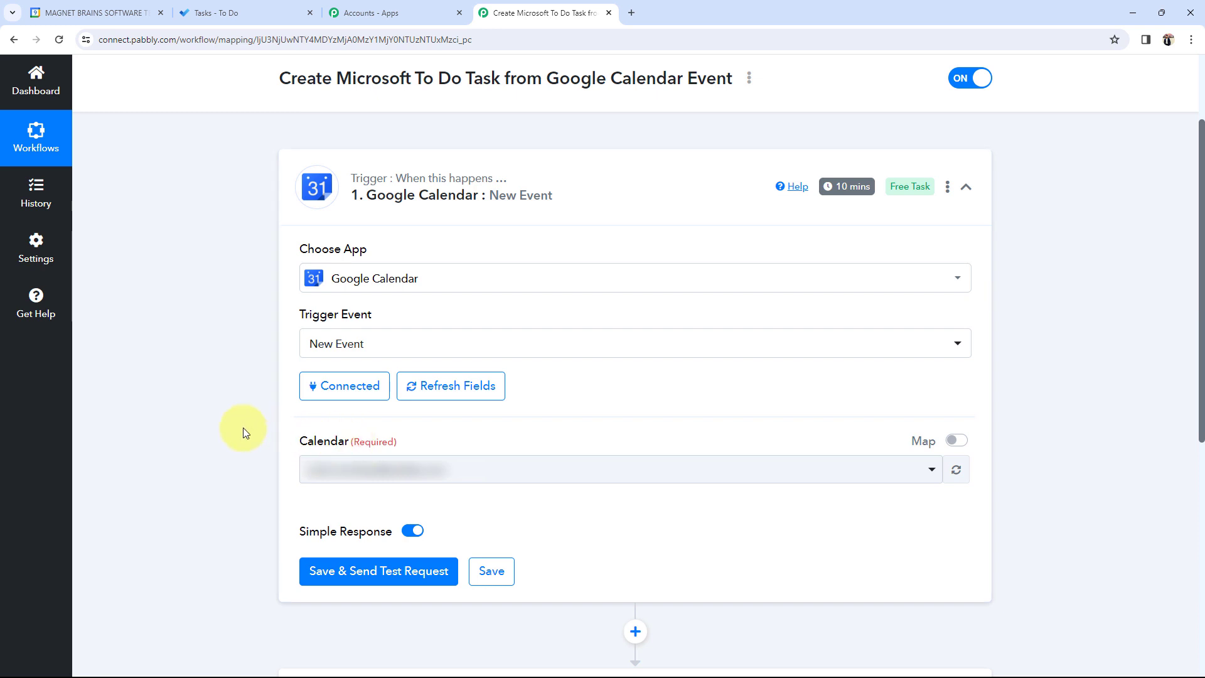
pyautogui.click(62, 12)
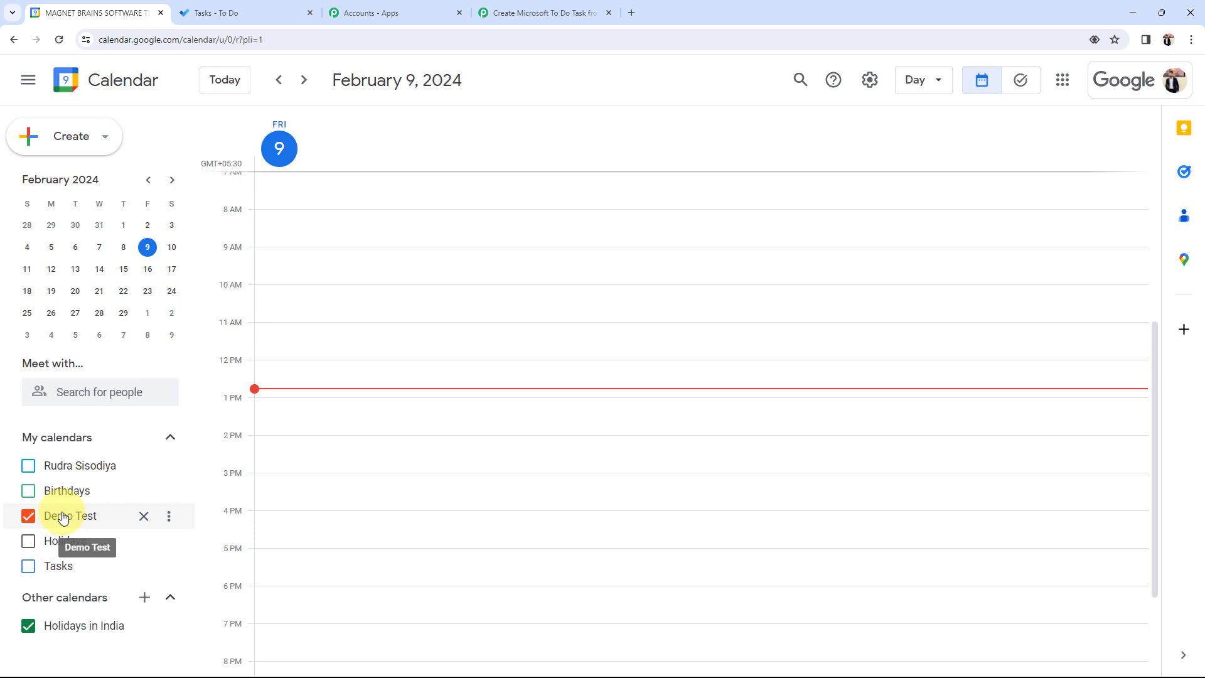
pyautogui.click(543, 13)
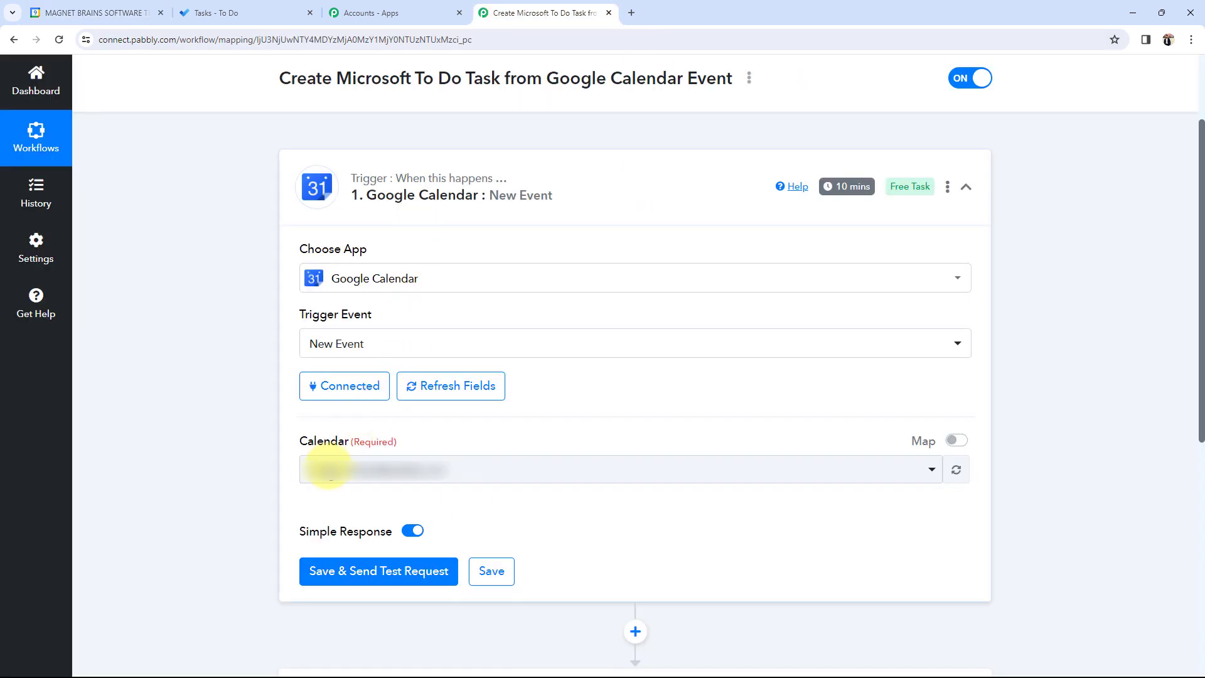
pyautogui.click(331, 471)
pyautogui.scroll(-1, 328, 581)
pyautogui.click(328, 578)
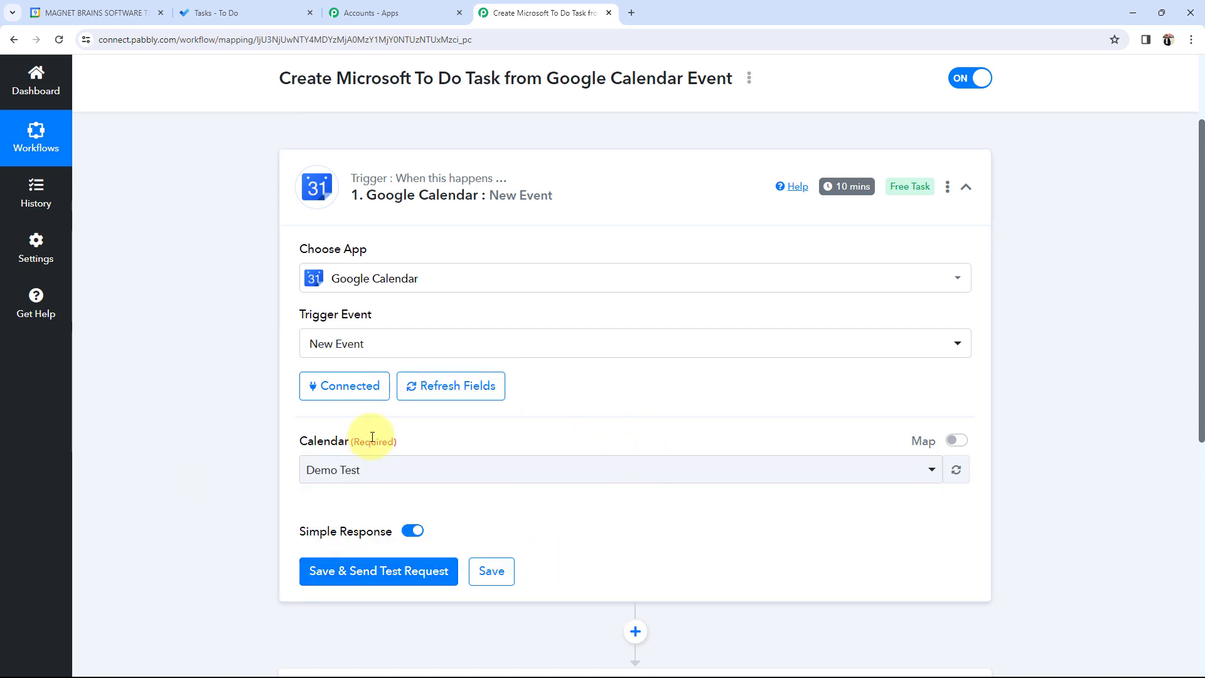
pyautogui.scroll(-2, 364, 438)
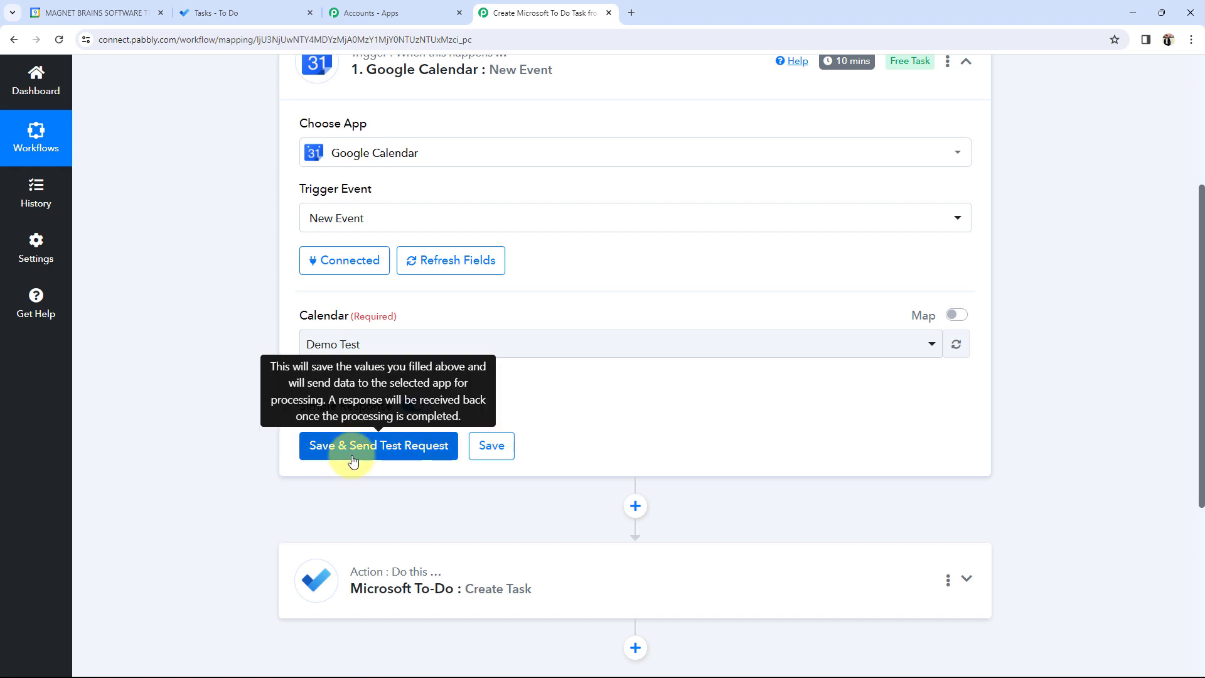
# - In Google Calendar, save a Demo Test event "Team Meeting - Achieving our Monthly Targets" for February 29, 2024, 1:00pm–2:00pm, with a description inviting everyone to the meeting
pyautogui.click(89, 12)
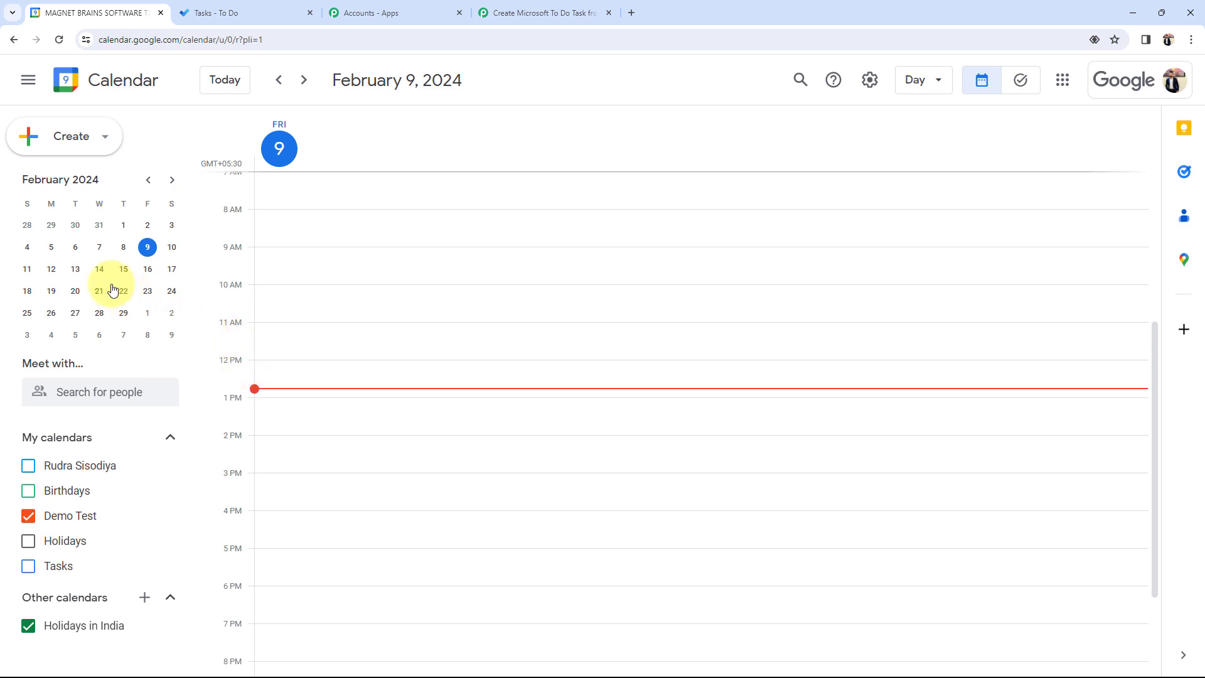
pyautogui.click(124, 313)
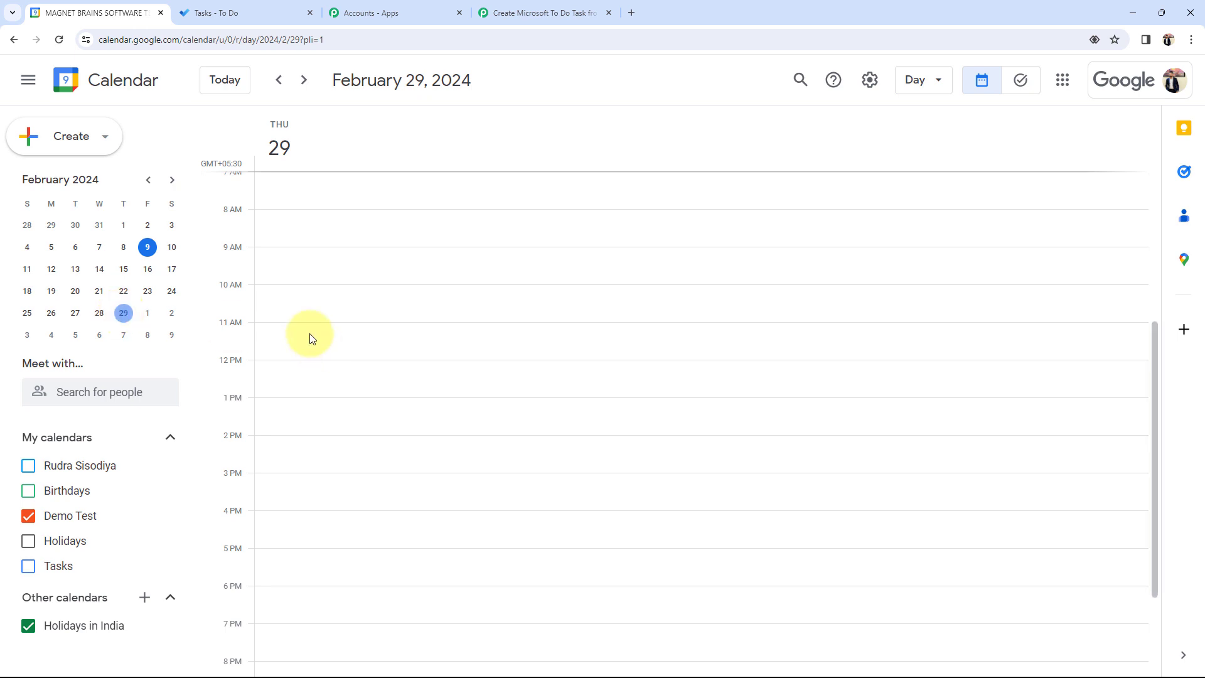
pyautogui.click(94, 141)
pyautogui.click(63, 180)
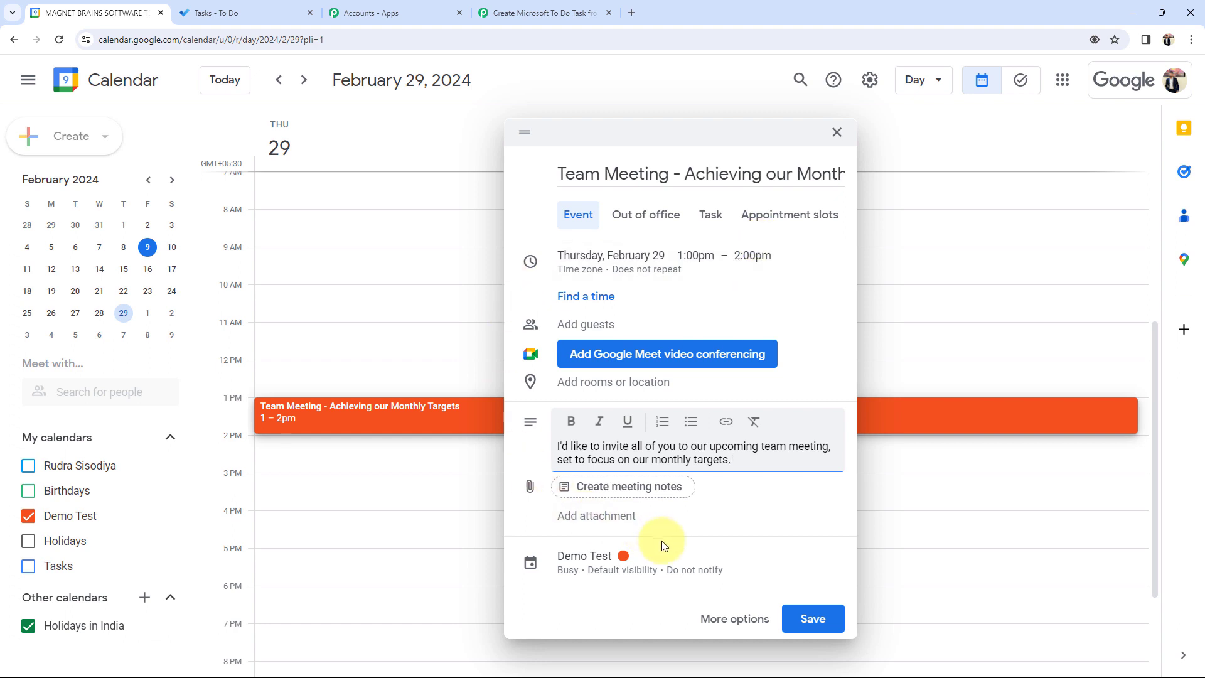
pyautogui.click(808, 620)
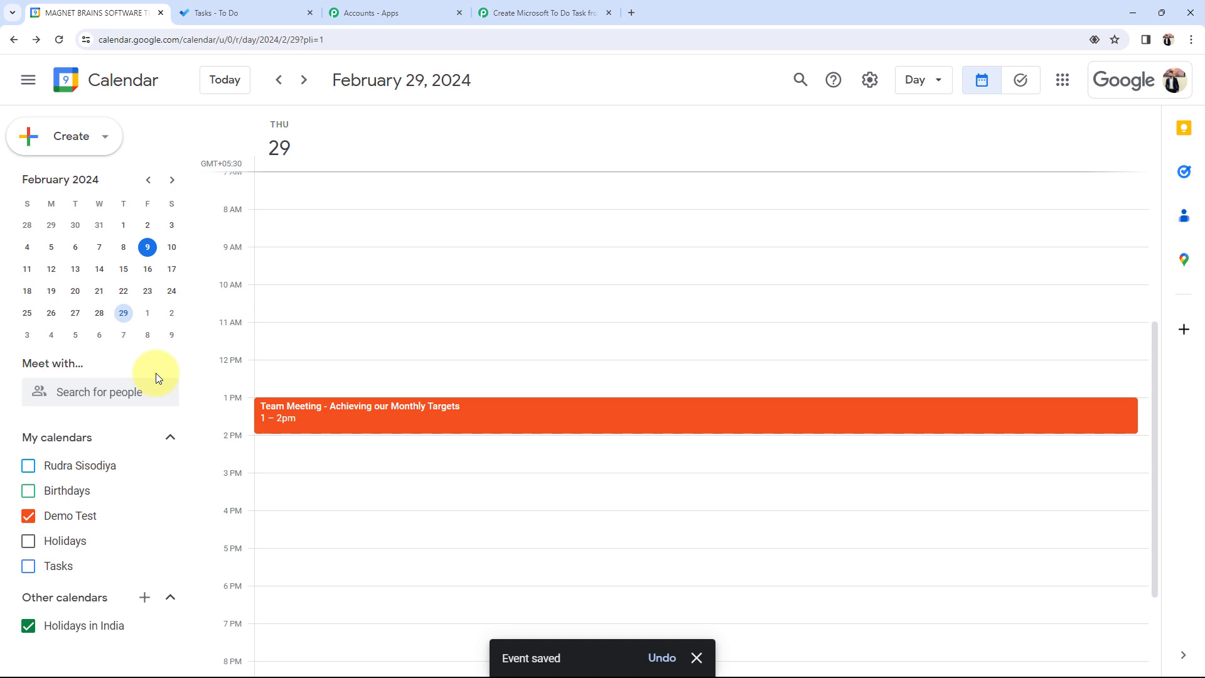
# - Return to the Pabbly Connect workflow, then save the Google Calendar trigger and send a test request
pyautogui.click(492, 8)
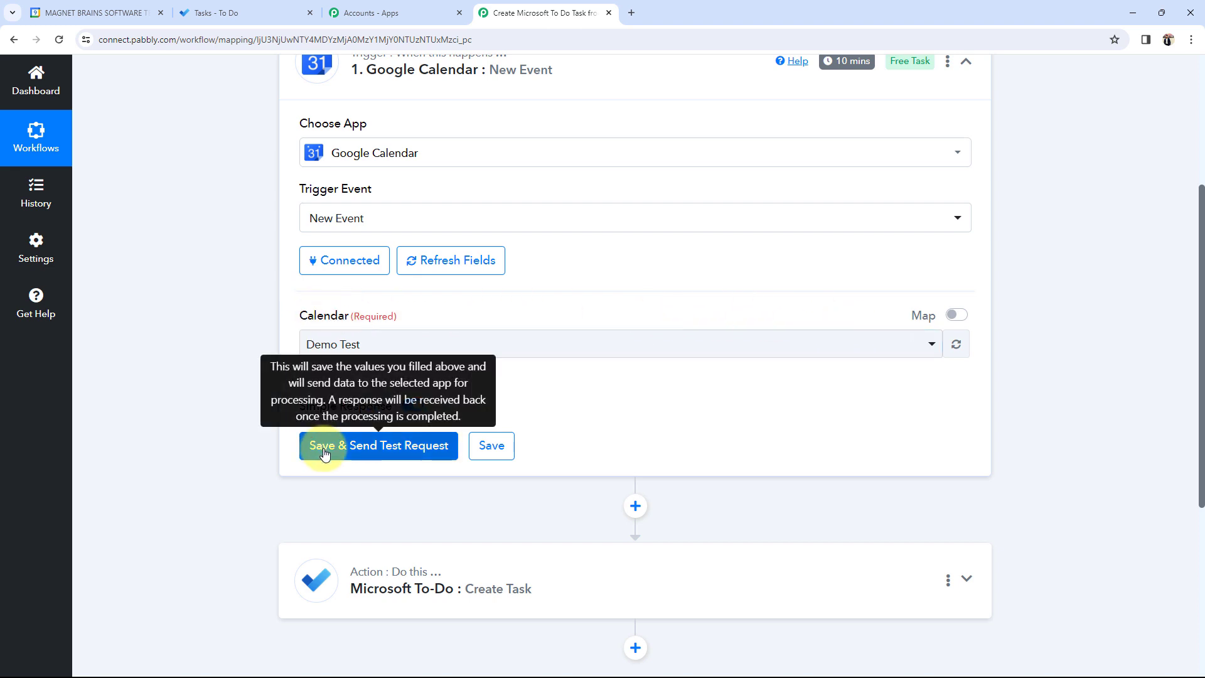
pyautogui.click(111, 8)
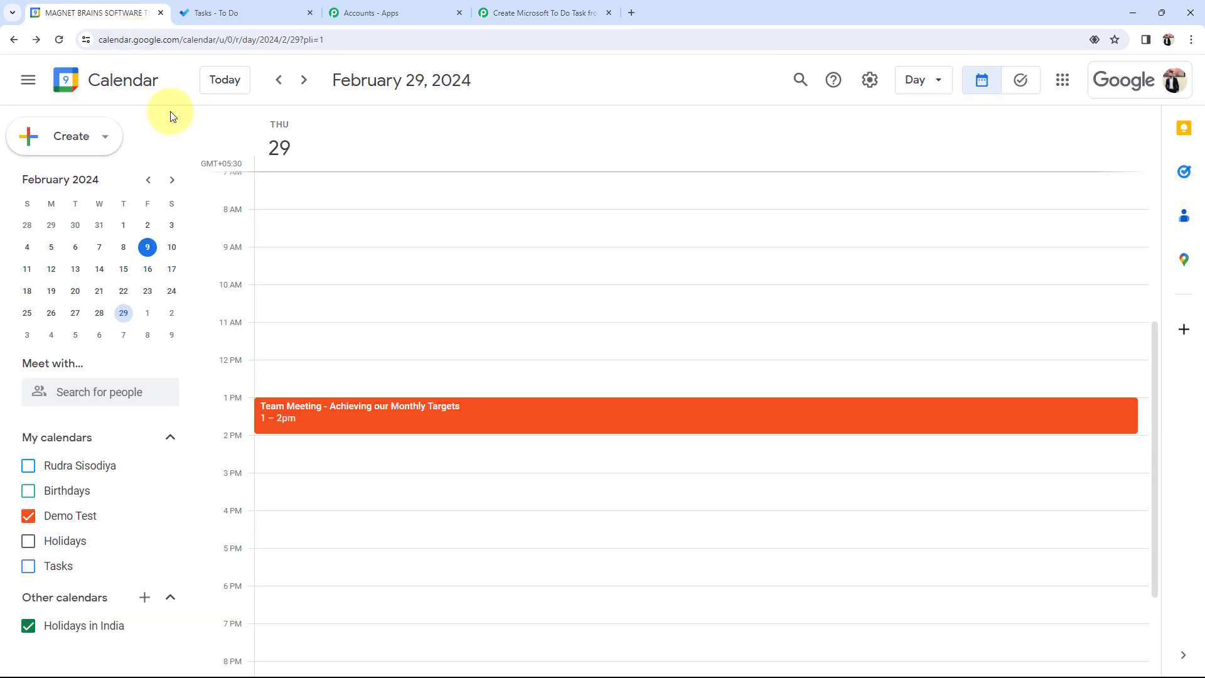
pyautogui.click(526, 7)
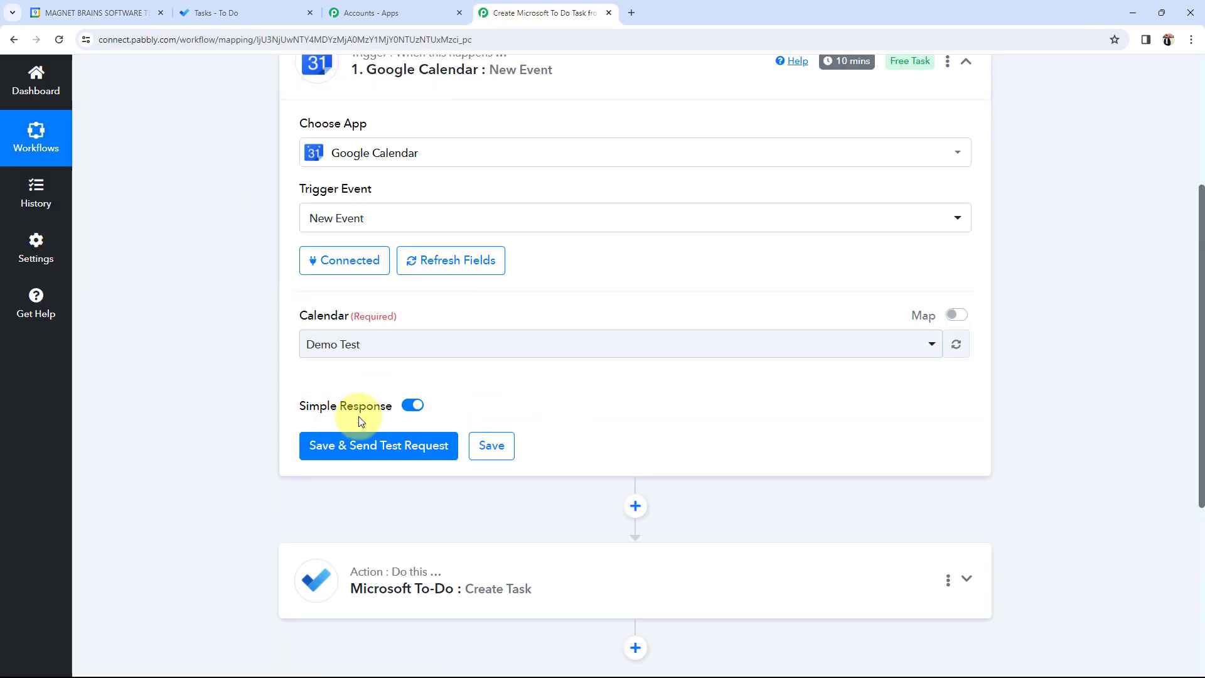
pyautogui.click(107, 13)
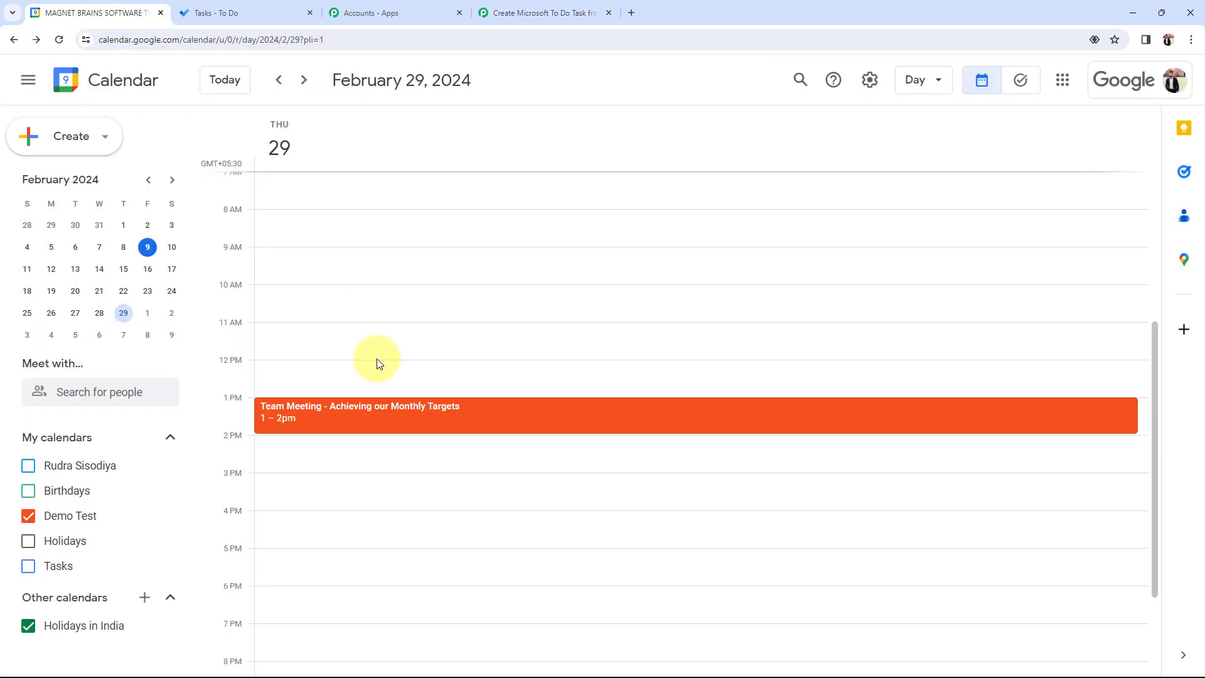
pyautogui.click(530, 13)
pyautogui.click(377, 445)
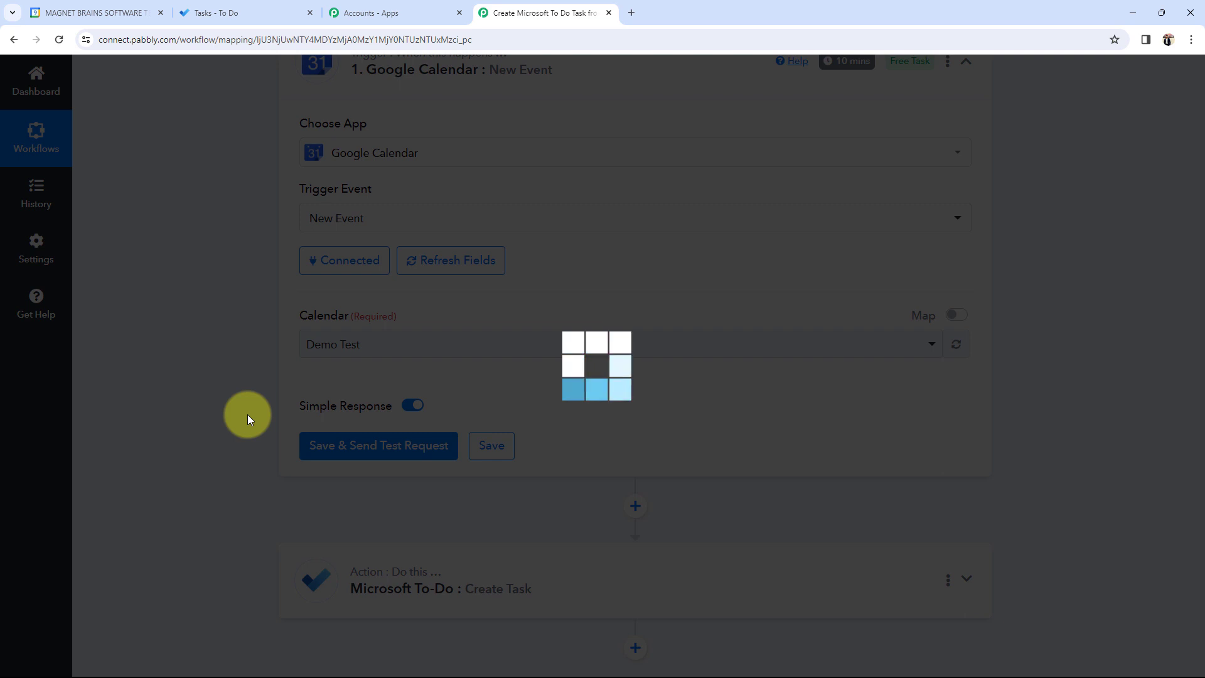
# - Examine the trigger's received response for the event's summary, description, end date and time, and time zone
pyautogui.scroll(-3, 385, 476)
pyautogui.scroll(3, 352, 468)
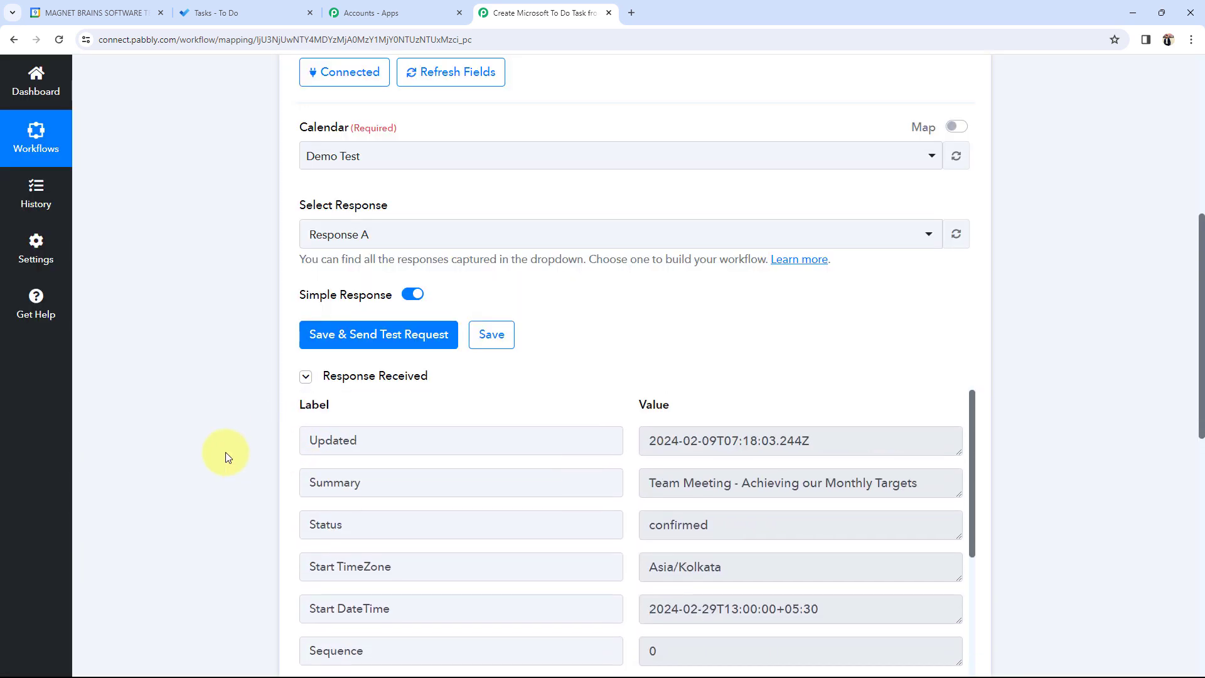
pyautogui.scroll(-2, 226, 452)
pyautogui.moveTo(645, 360); pyautogui.dragTo(926, 359)
pyautogui.scroll(-8, 686, 470)
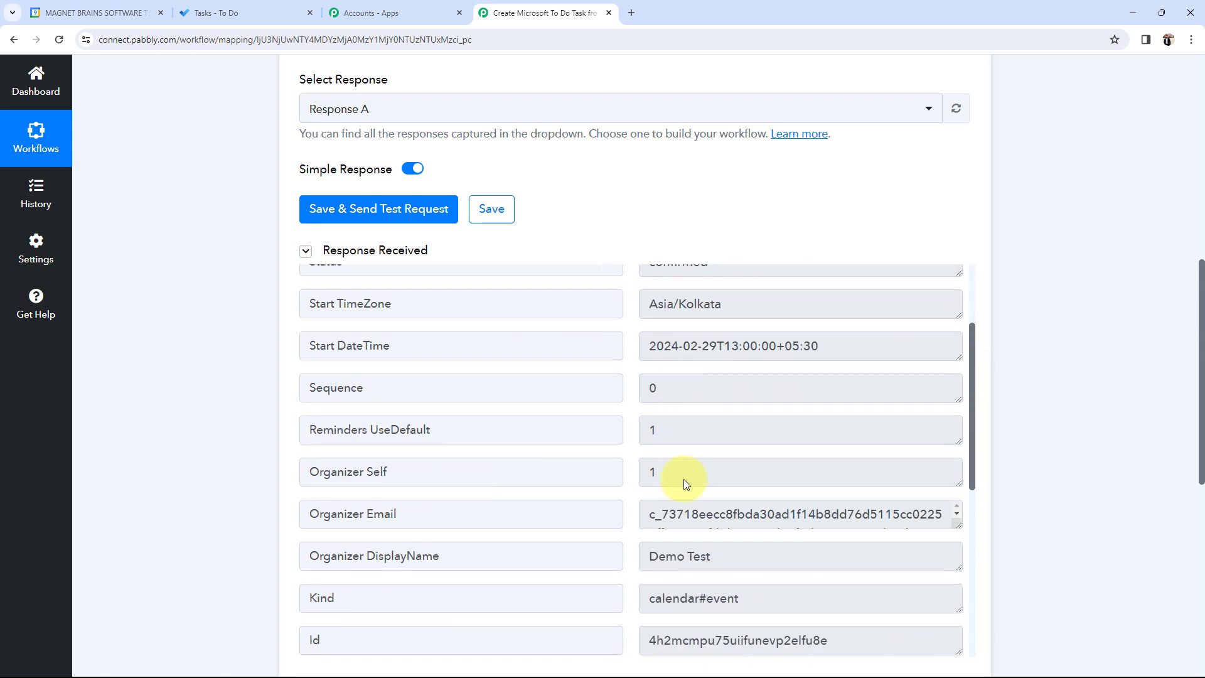
pyautogui.moveTo(646, 544); pyautogui.dragTo(1023, 567)
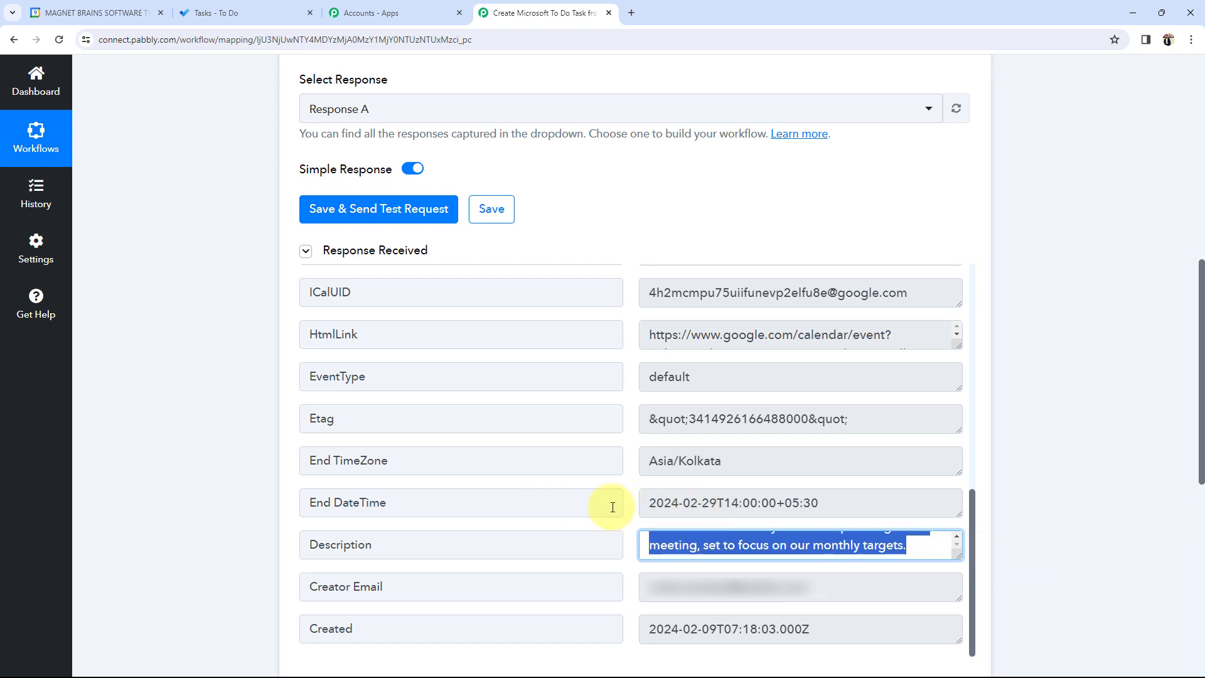
pyautogui.moveTo(849, 505); pyautogui.dragTo(622, 497)
pyautogui.moveTo(718, 461); pyautogui.dragTo(642, 470)
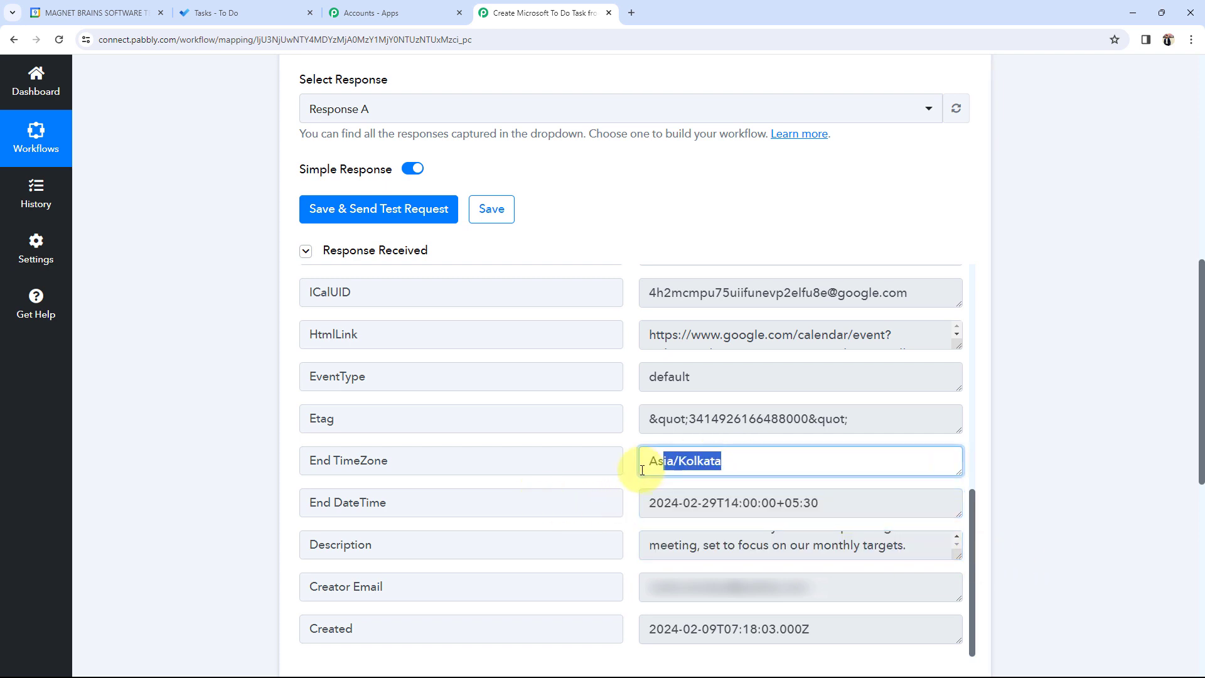
pyautogui.scroll(5, 637, 443)
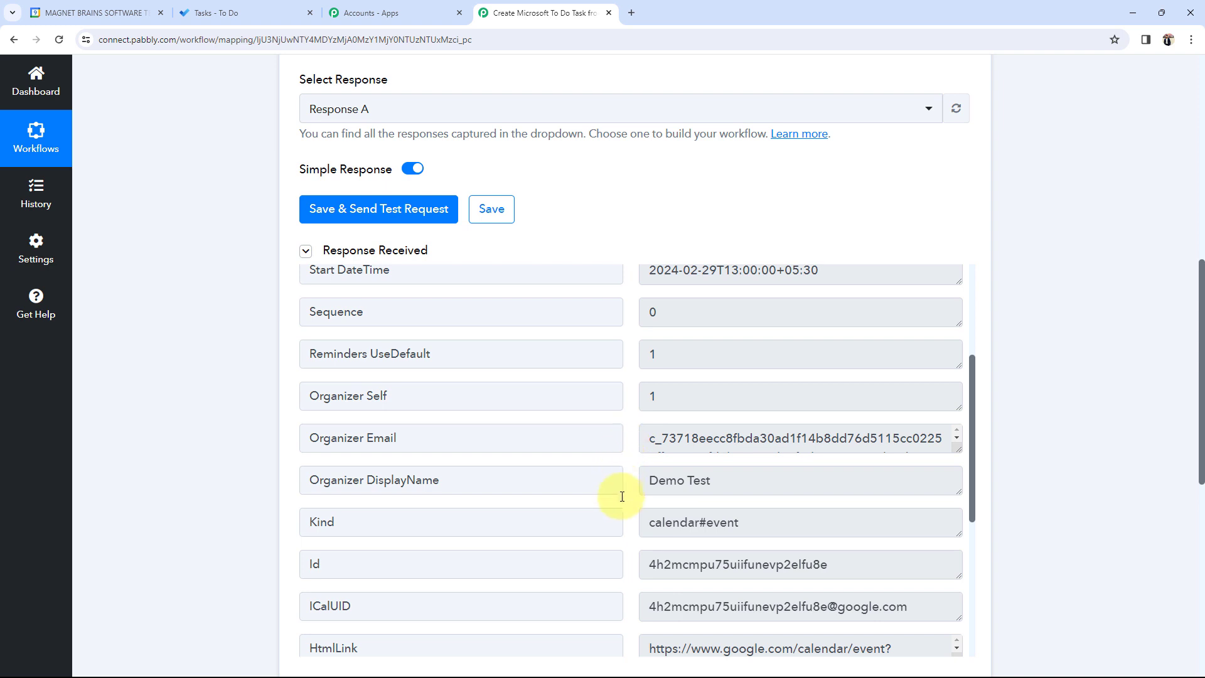
pyautogui.scroll(4, 619, 493)
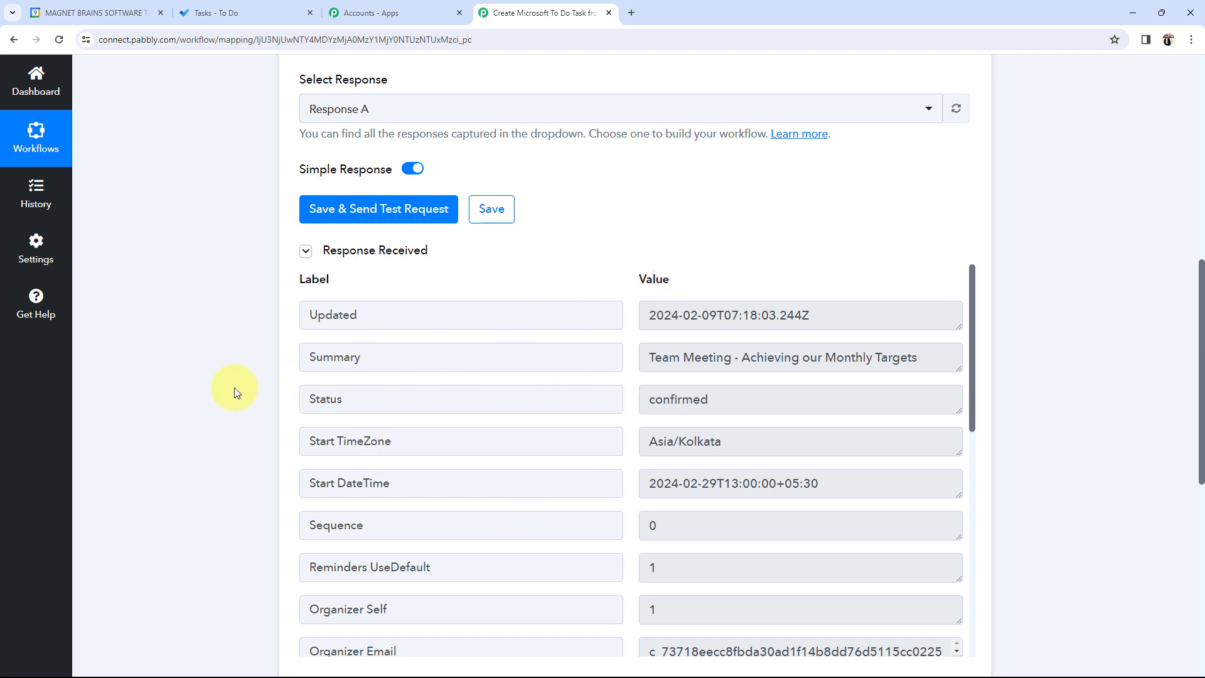
# - Connect the Microsoft To-Do Create Task action through a new connection and grant Pabbly Connect access to the Microsoft account
pyautogui.scroll(10, 237, 392)
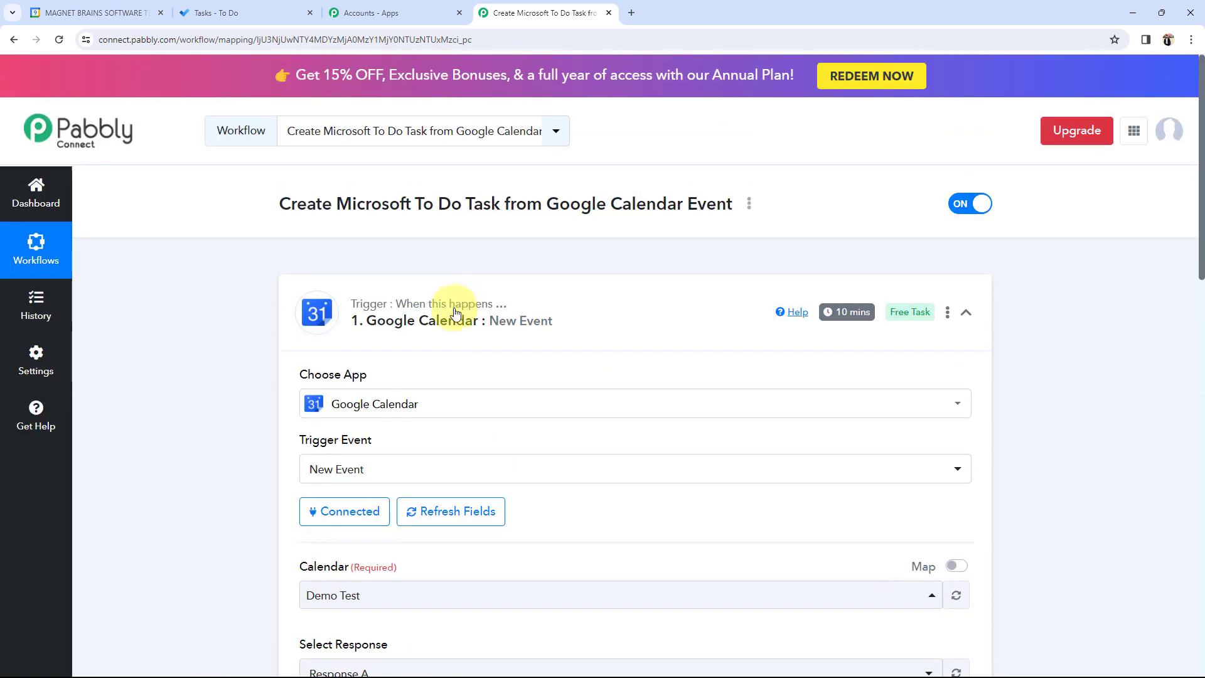
pyautogui.click(466, 309)
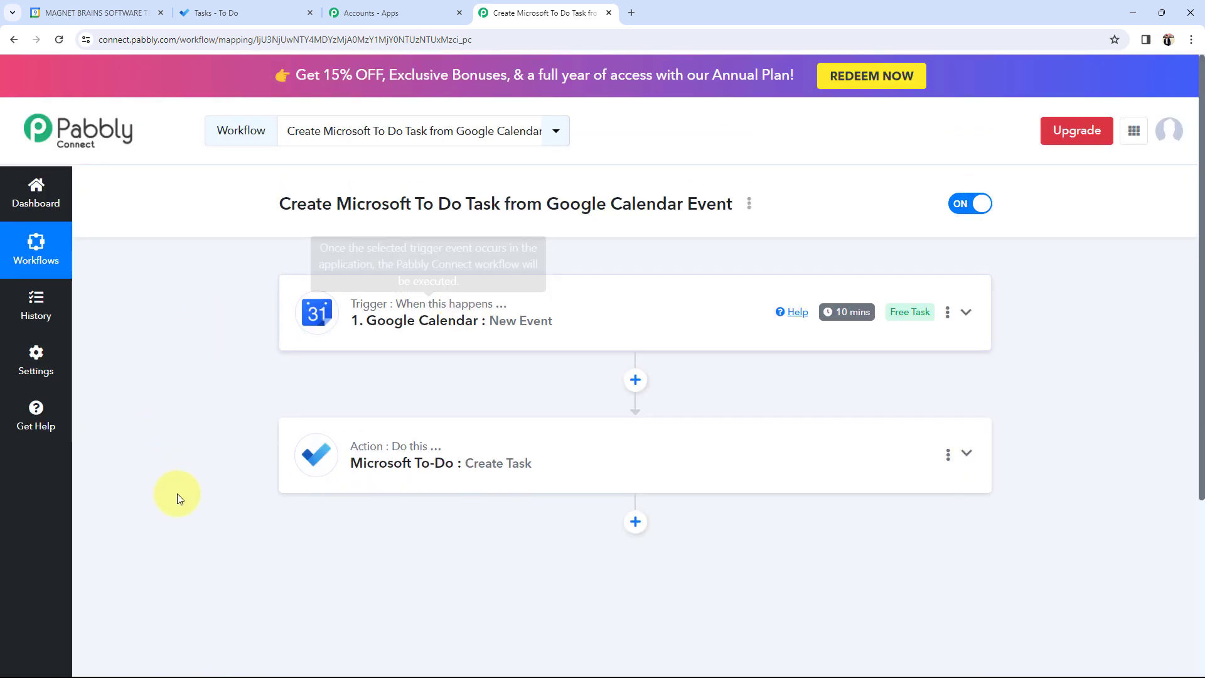
pyautogui.click(412, 473)
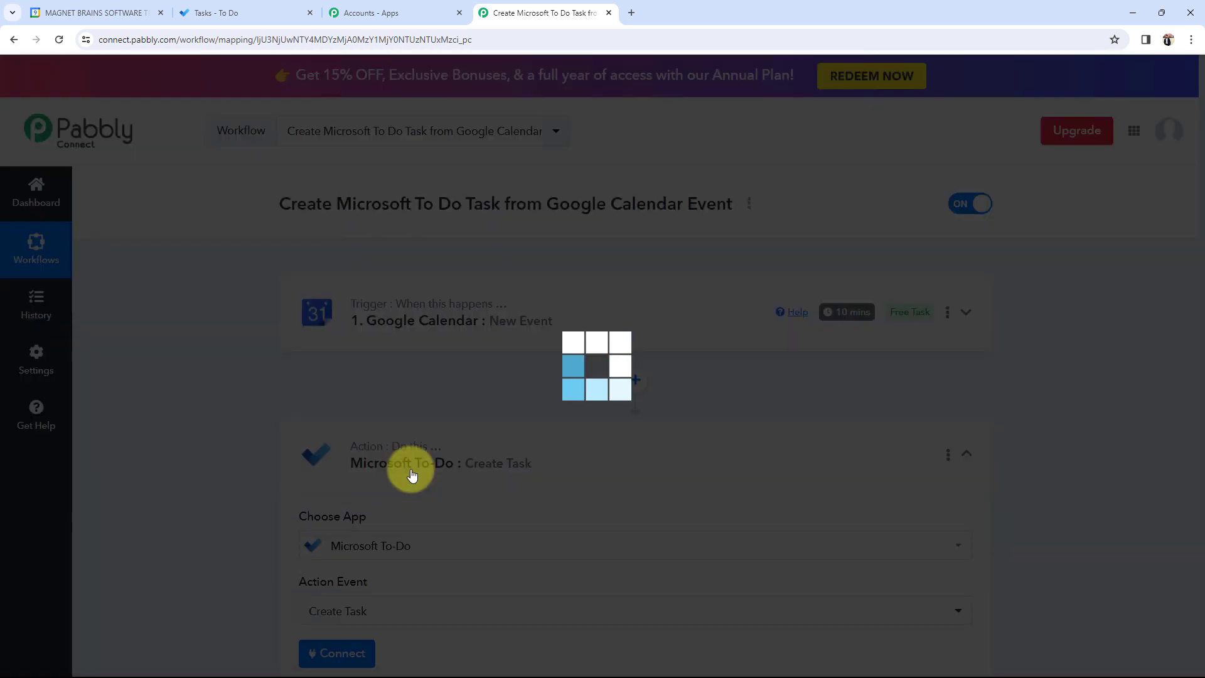
pyautogui.click(333, 432)
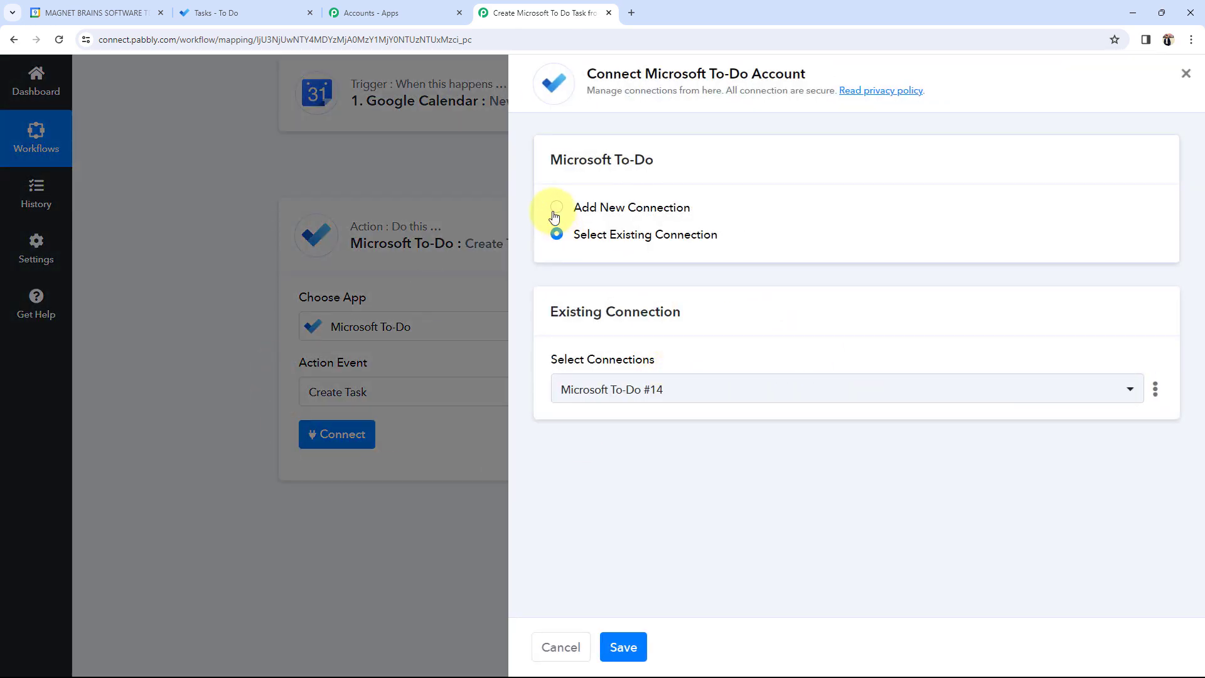
pyautogui.click(555, 212)
pyautogui.click(613, 377)
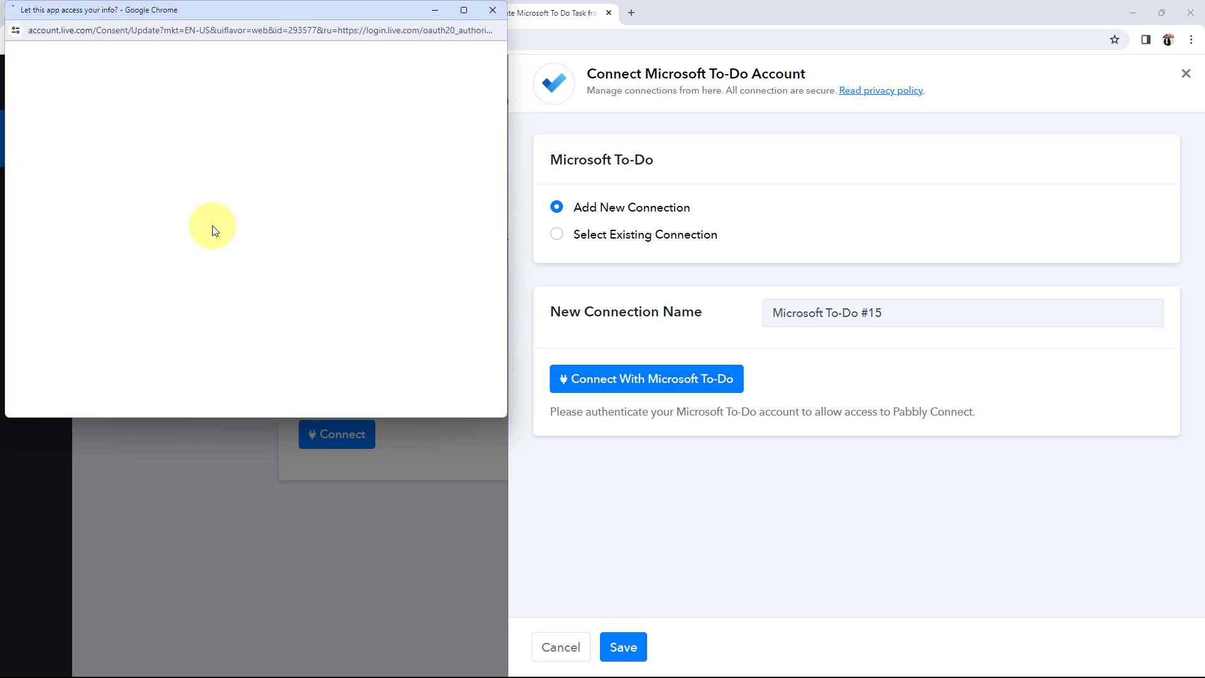
pyautogui.scroll(-10, 241, 285)
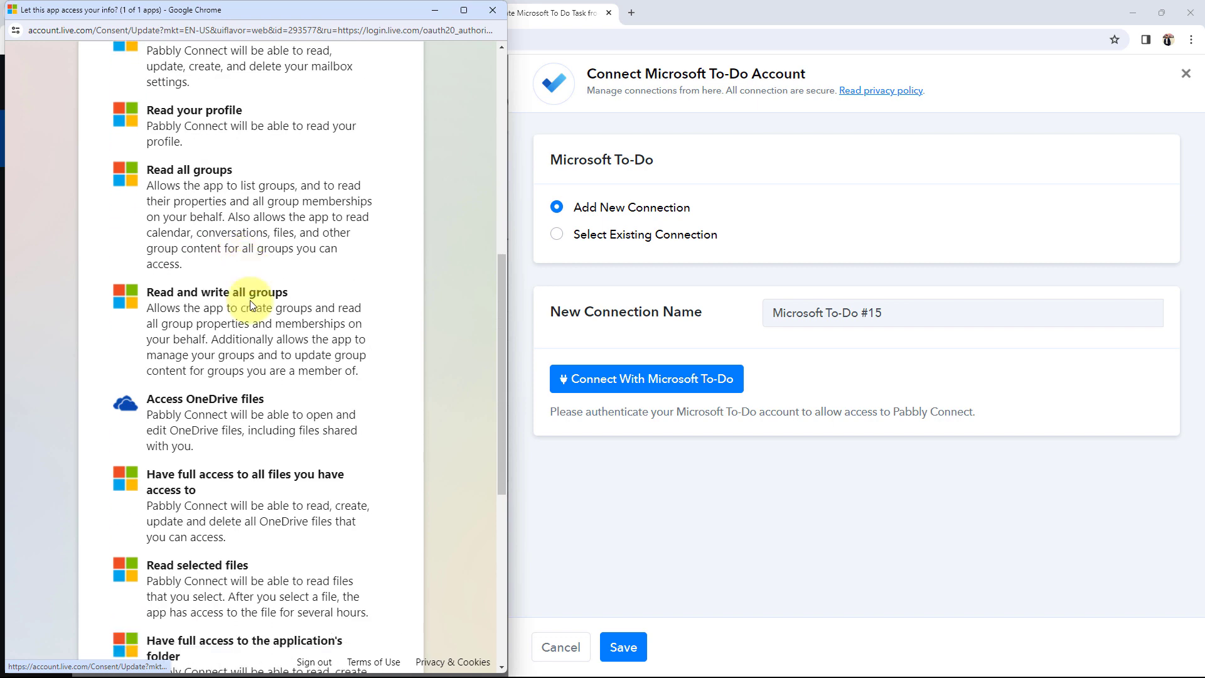
pyautogui.click(346, 635)
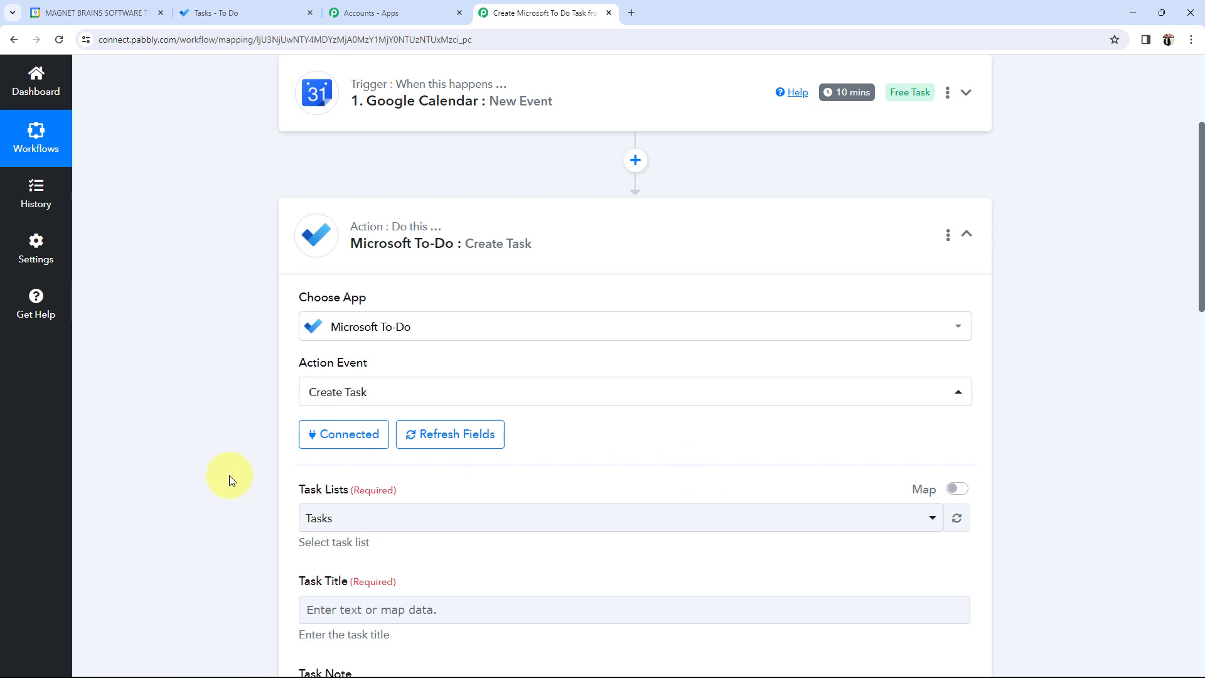
# - Check the available list in Microsoft To Do and set the Pabbly Connect action's task list to Tasks
pyautogui.scroll(-2, 230, 477)
pyautogui.scroll(-3, 230, 480)
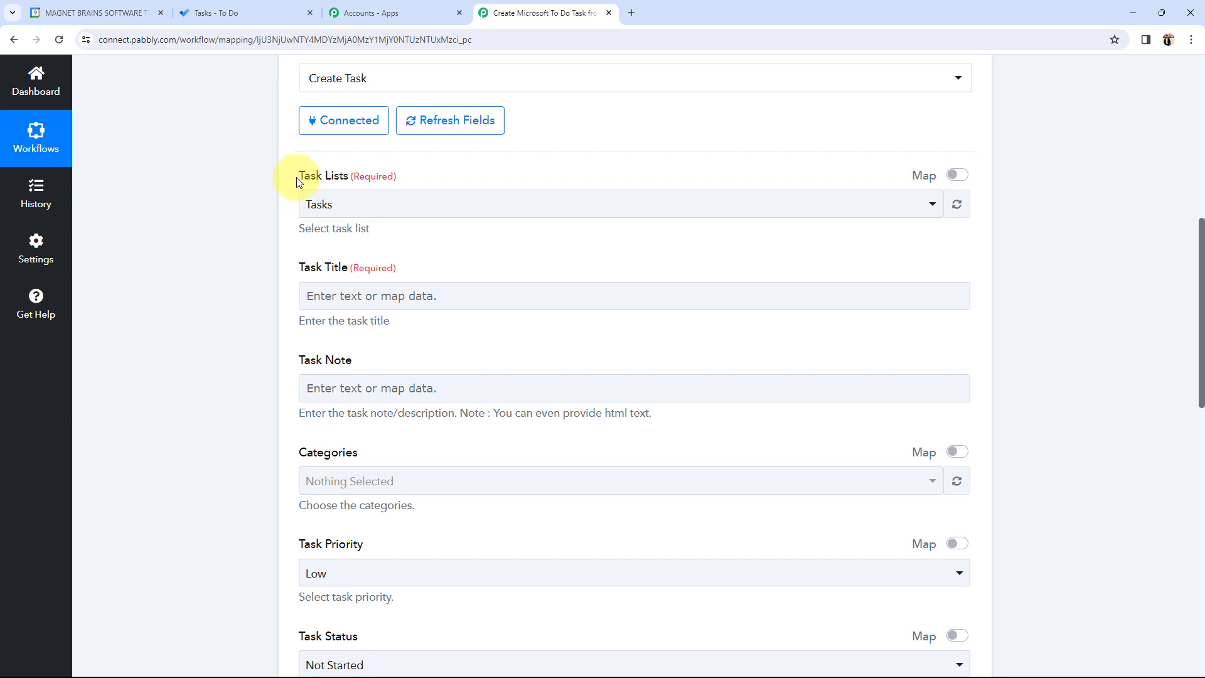
pyautogui.moveTo(297, 176); pyautogui.dragTo(351, 182)
pyautogui.click(234, 236)
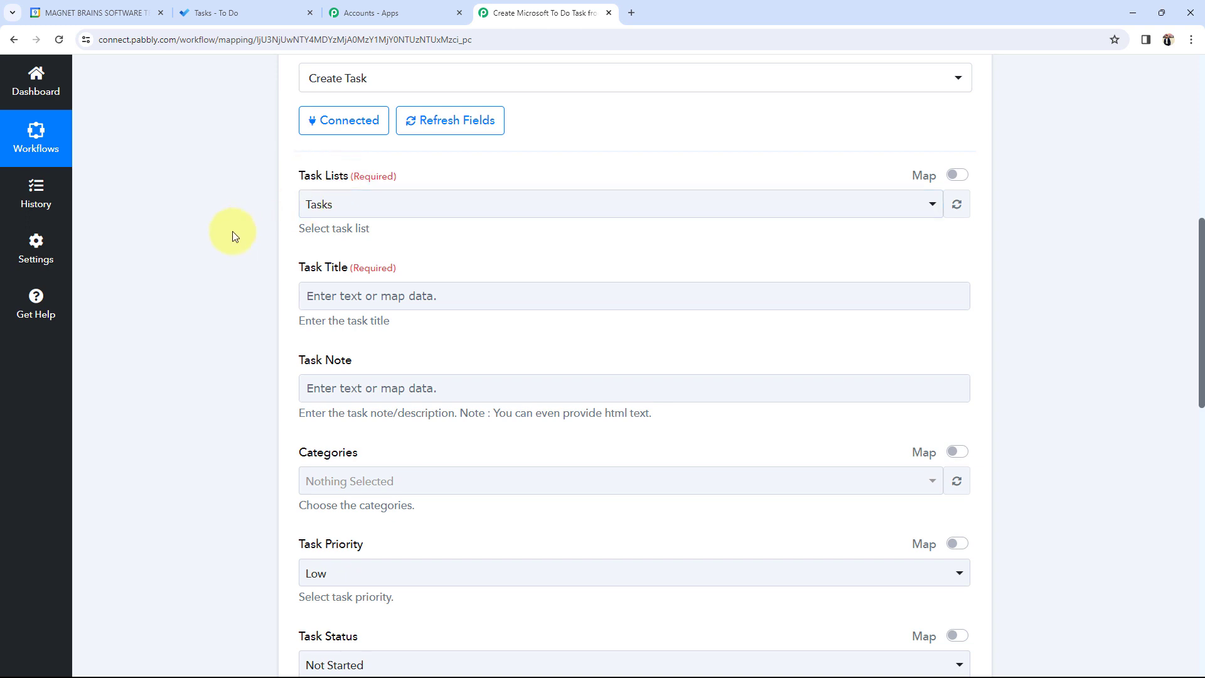
pyautogui.click(214, 8)
pyautogui.click(50, 339)
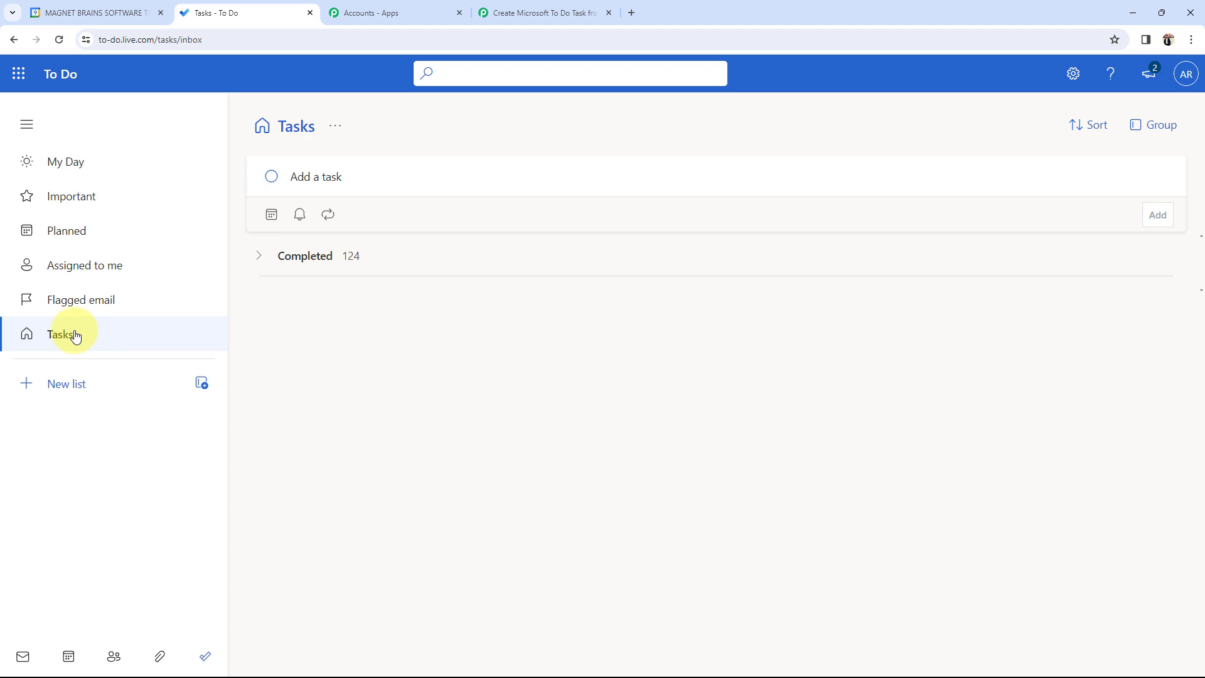
pyautogui.click(530, 11)
pyautogui.click(349, 207)
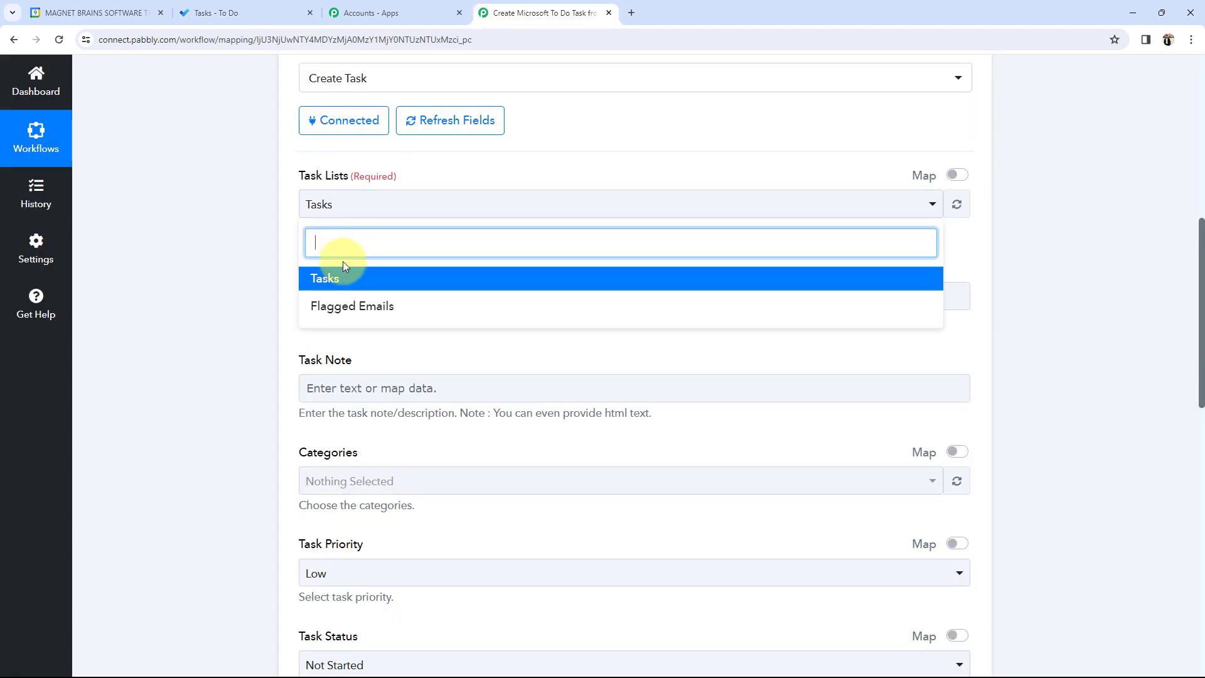
pyautogui.click(343, 277)
# - Examine the Create Task action's title and note fields and the Google Calendar trigger that can supply their data
pyautogui.scroll(-2, 219, 251)
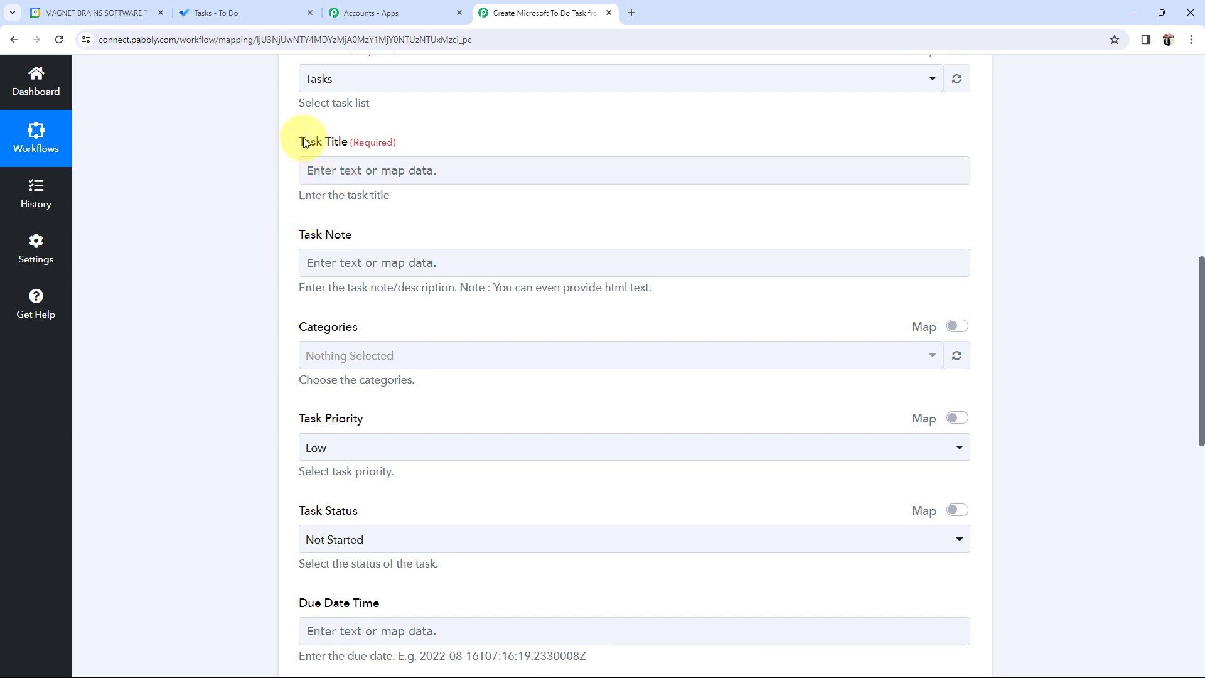
pyautogui.moveTo(303, 138); pyautogui.dragTo(370, 146)
pyautogui.click(303, 261)
pyautogui.scroll(1, 351, 254)
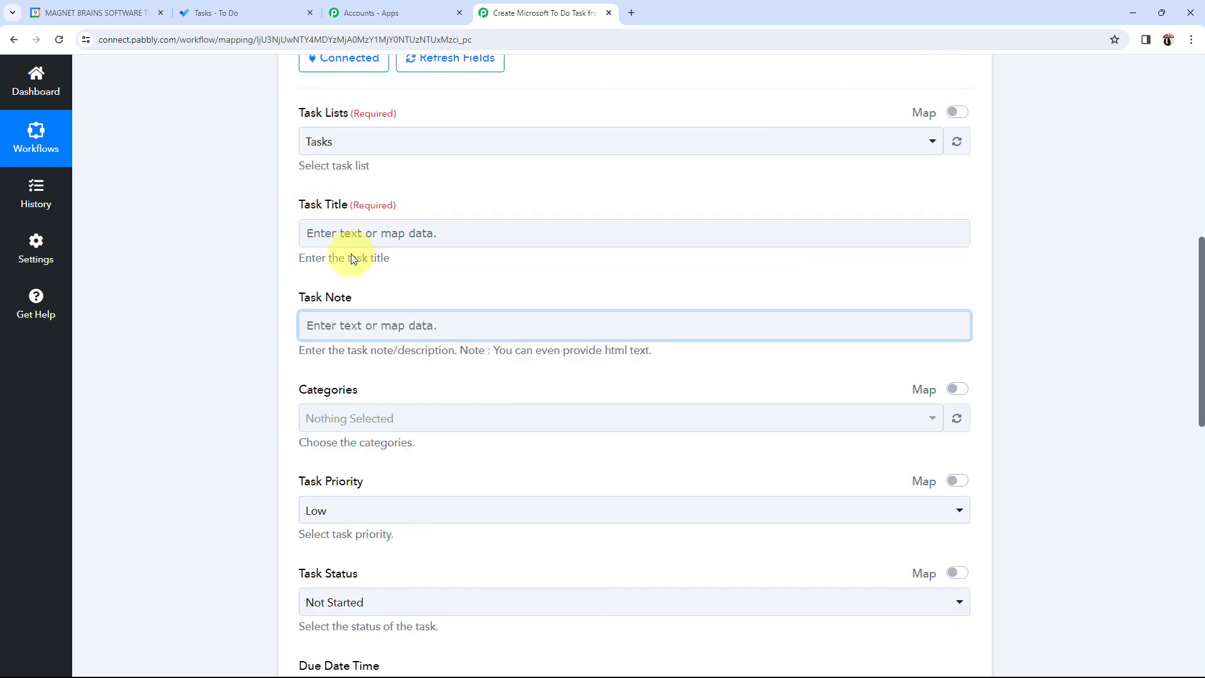
pyautogui.scroll(-2, 351, 258)
pyautogui.scroll(3, 344, 251)
pyautogui.click(294, 273)
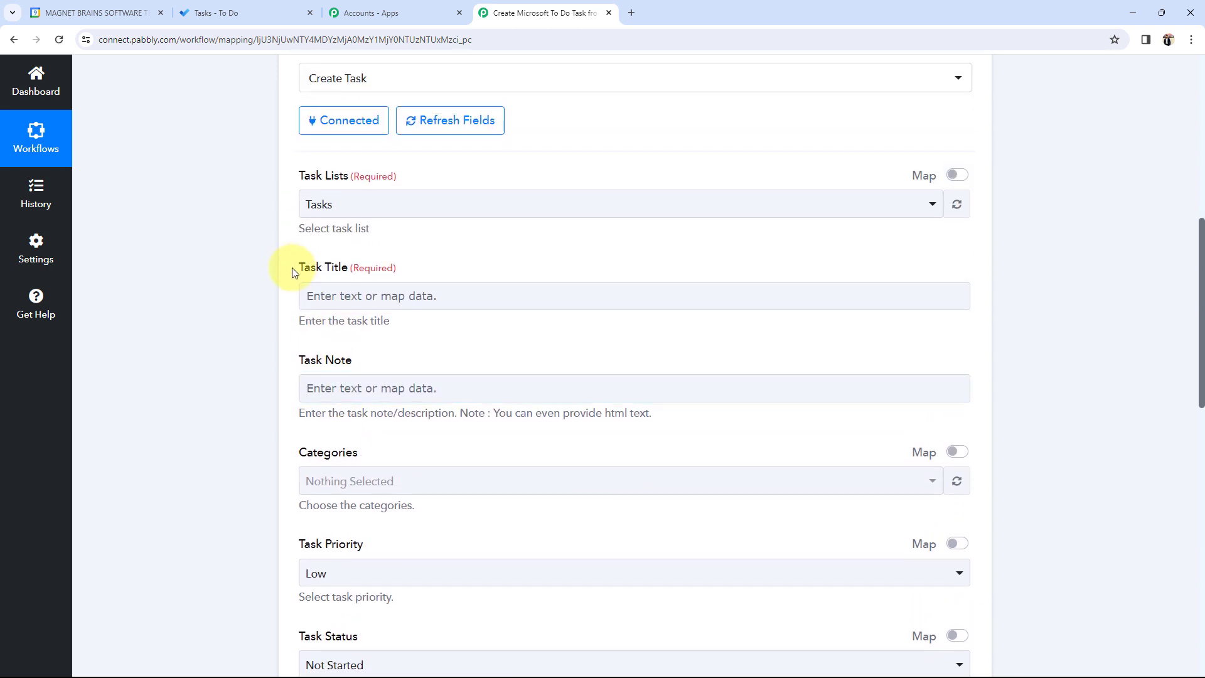
pyautogui.moveTo(294, 272); pyautogui.dragTo(344, 272)
pyautogui.click(265, 311)
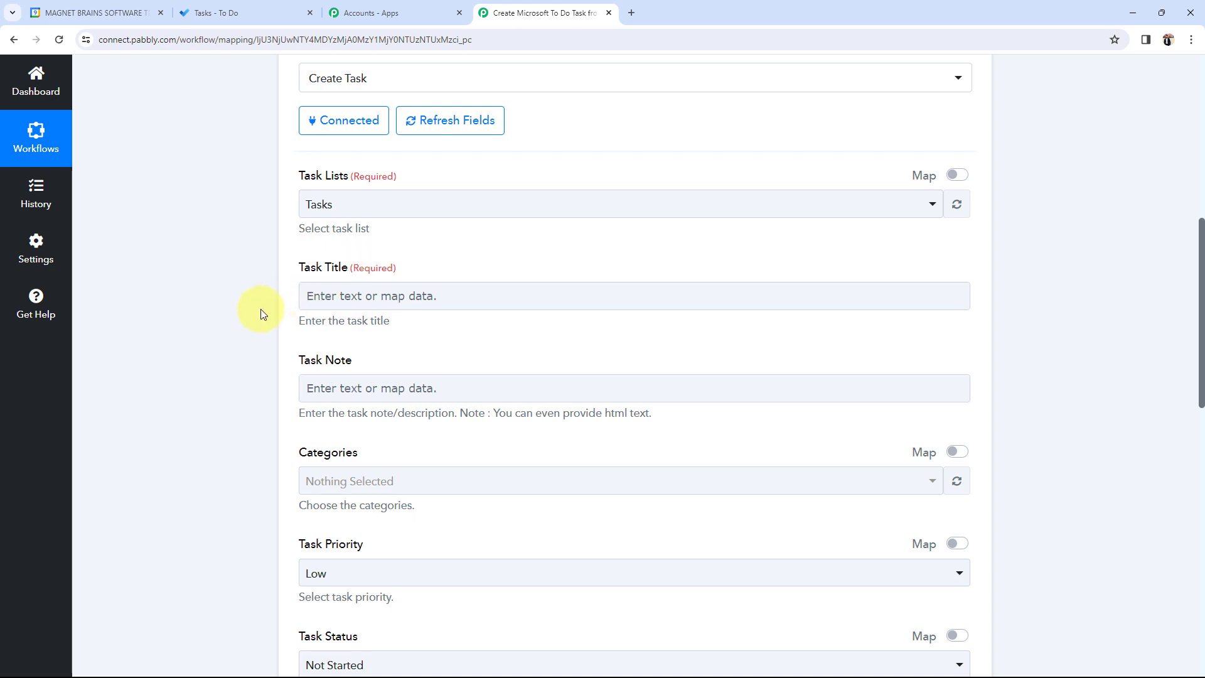
pyautogui.scroll(8, 261, 308)
pyautogui.moveTo(405, 314)
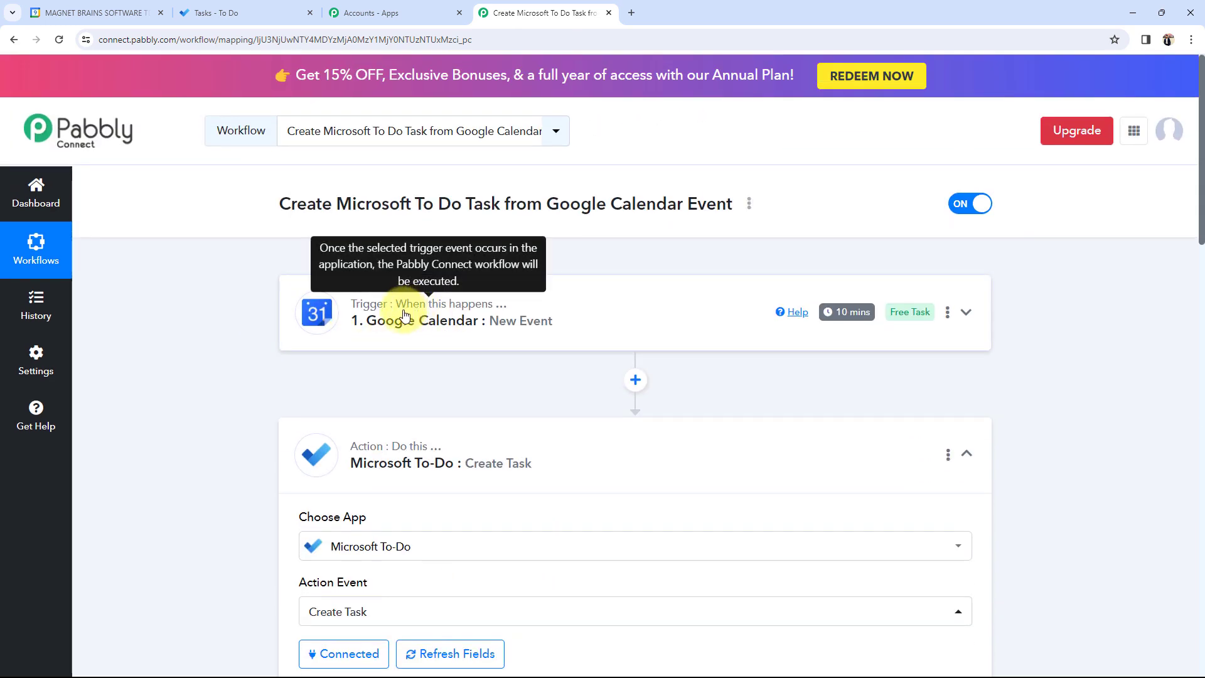
pyautogui.scroll(-8, 196, 336)
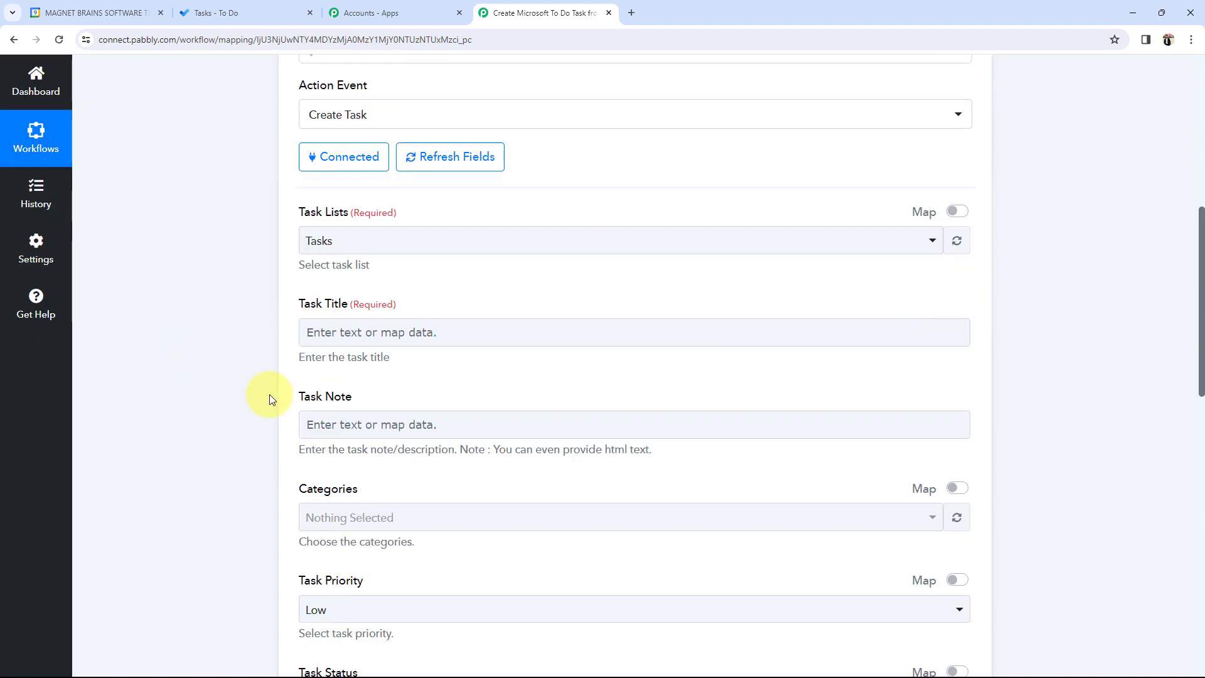
# - Map the Task Title to the Summary value from the Google Calendar New Event trigger
pyautogui.click(331, 337)
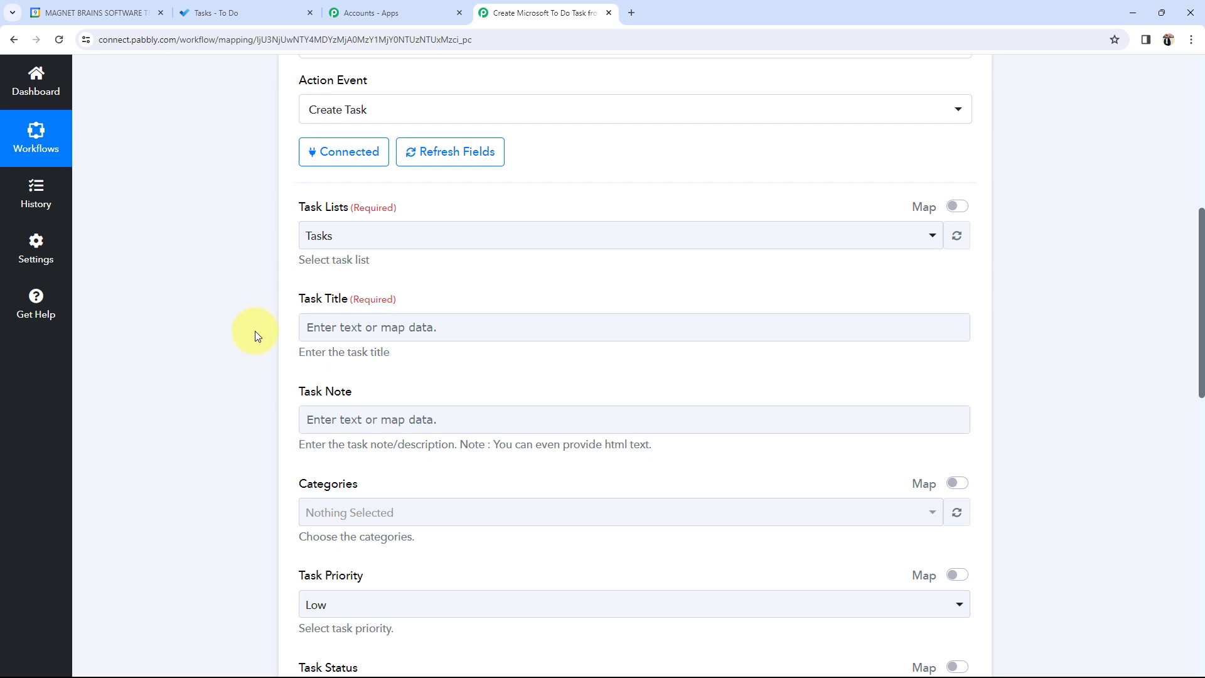
pyautogui.click(360, 337)
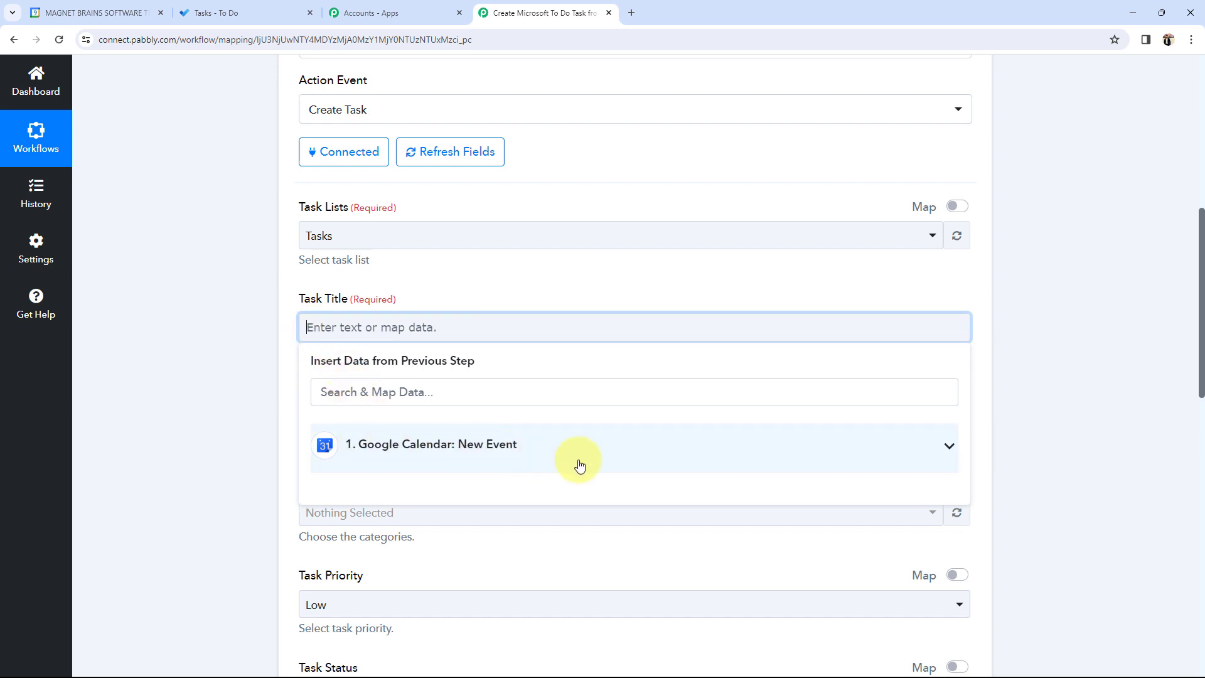
pyautogui.click(947, 447)
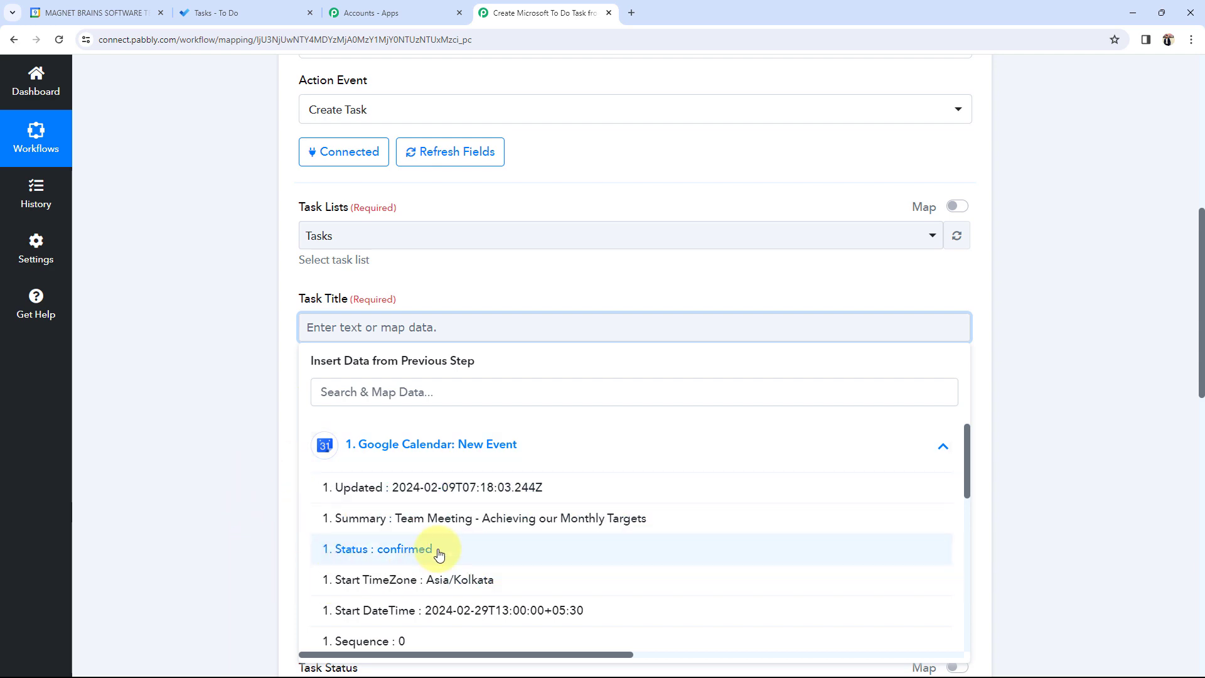
pyautogui.scroll(-10, 471, 551)
pyautogui.scroll(10, 440, 554)
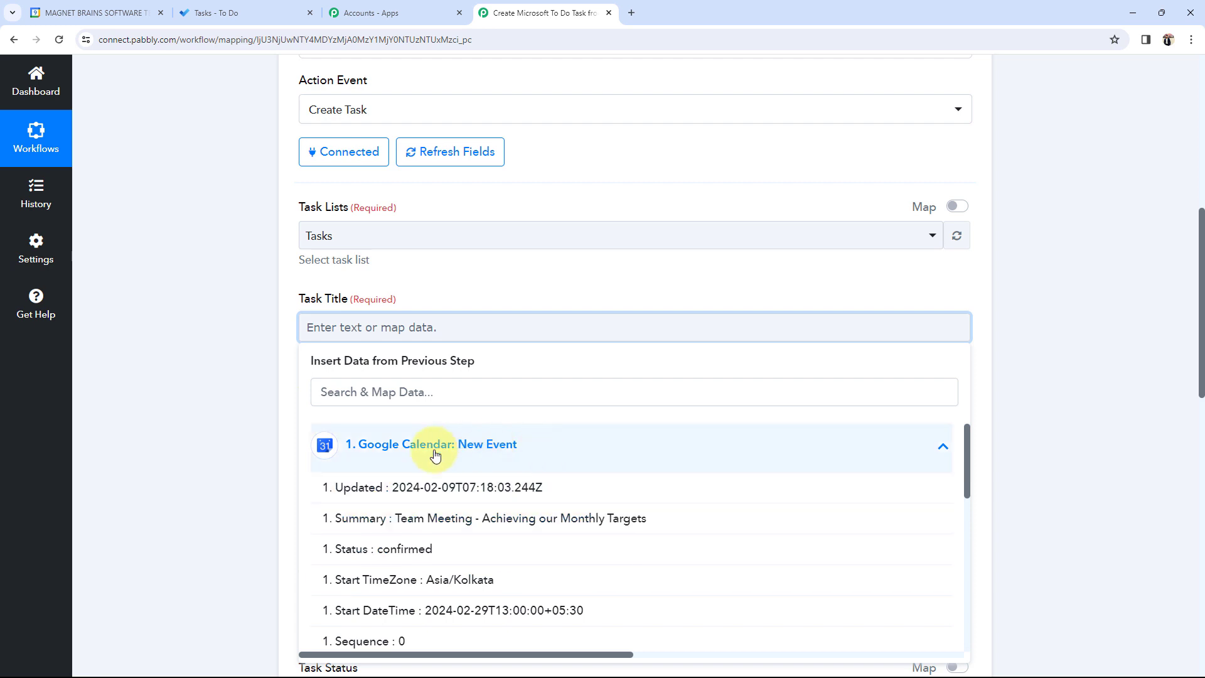
pyautogui.click(474, 522)
pyautogui.click(246, 370)
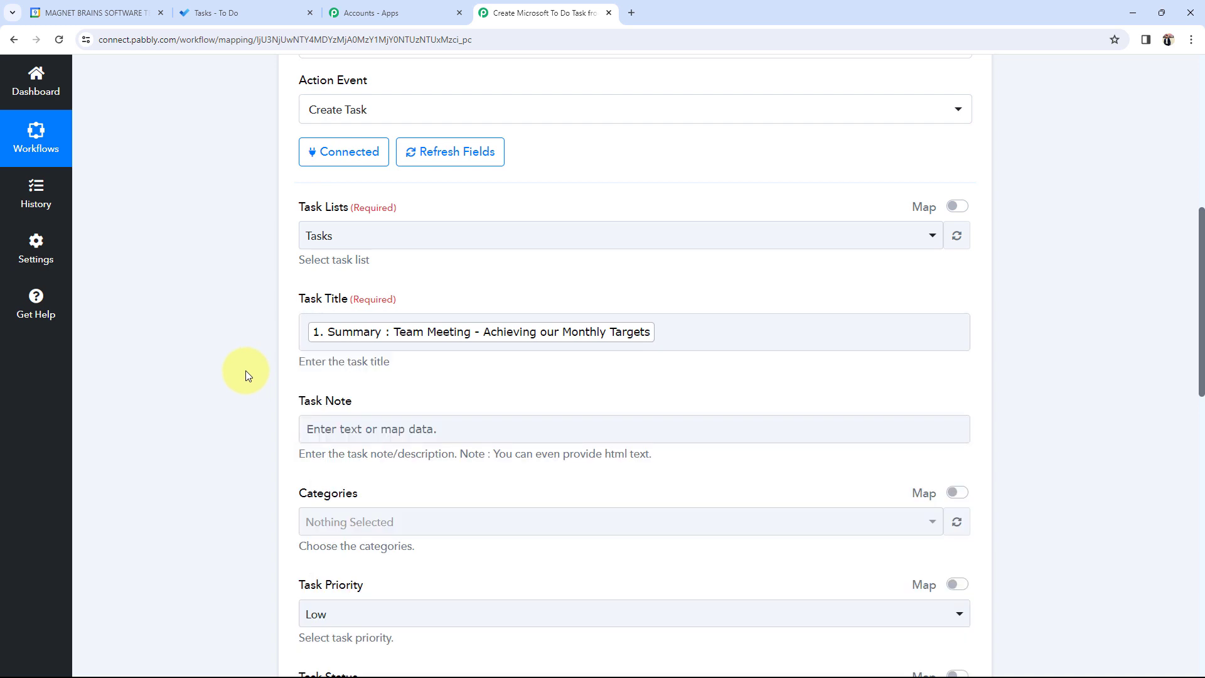
# - Map the Task Note to the Description value from the Google Calendar New Event trigger
pyautogui.scroll(-2, 246, 370)
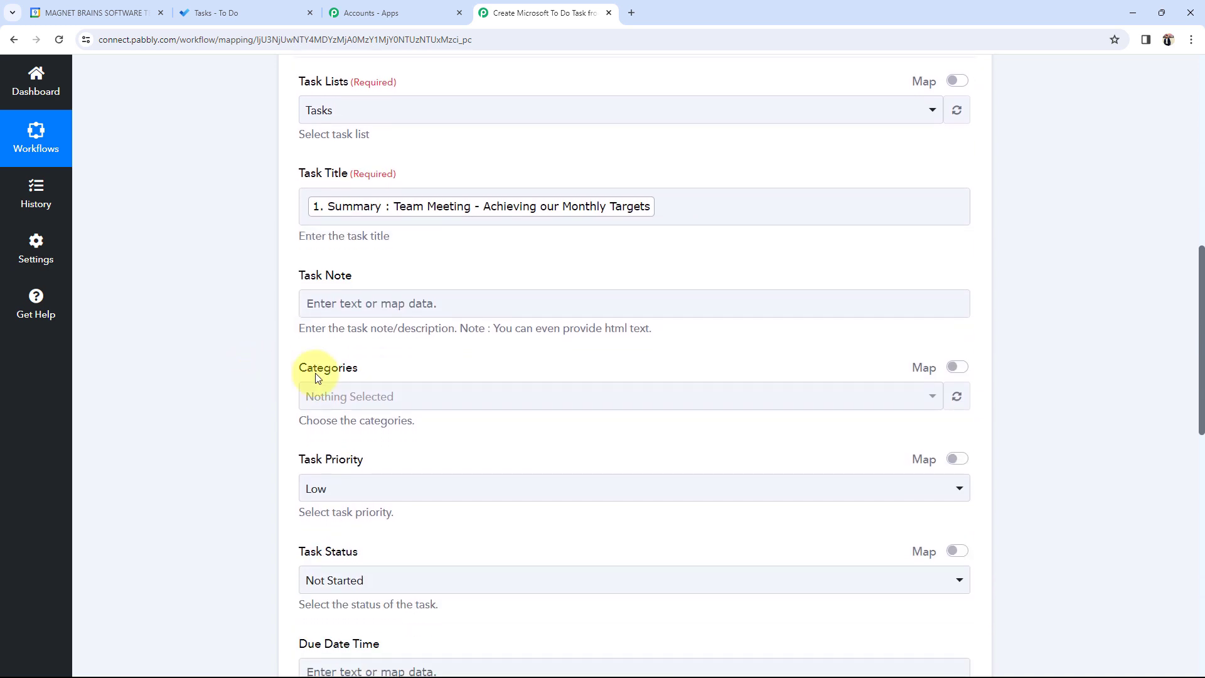
pyautogui.click(336, 308)
pyautogui.click(377, 418)
pyautogui.scroll(-4, 470, 538)
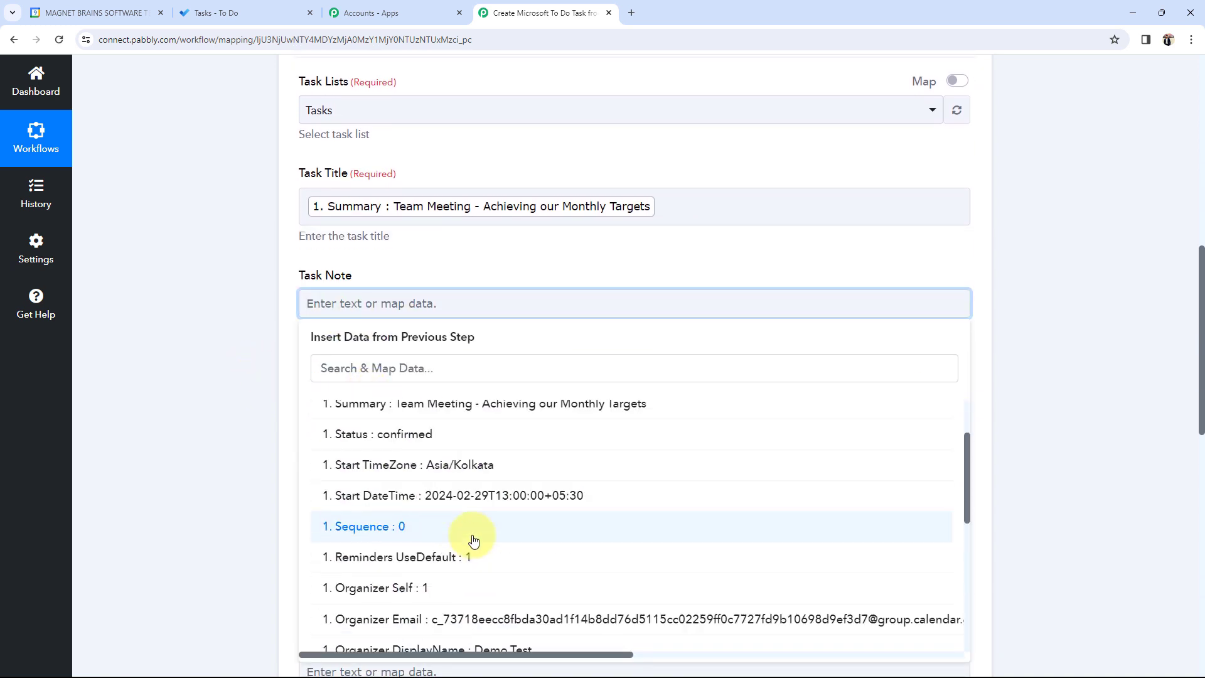
pyautogui.scroll(-4, 468, 543)
pyautogui.click(538, 646)
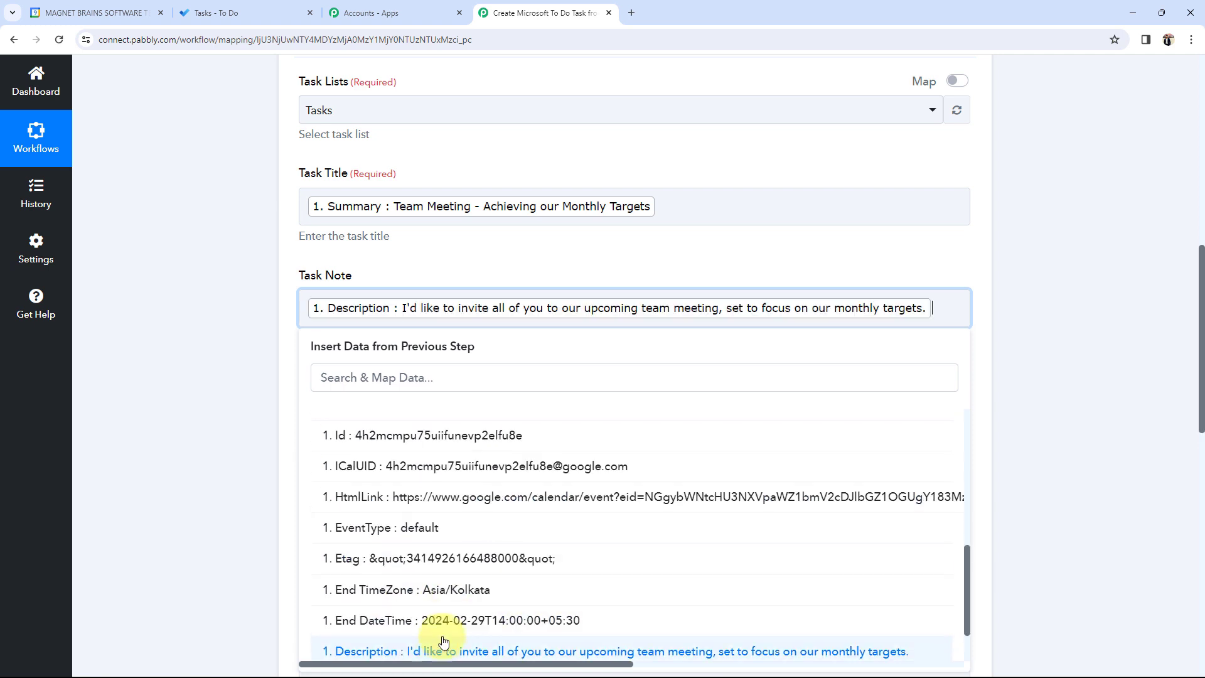
pyautogui.click(240, 399)
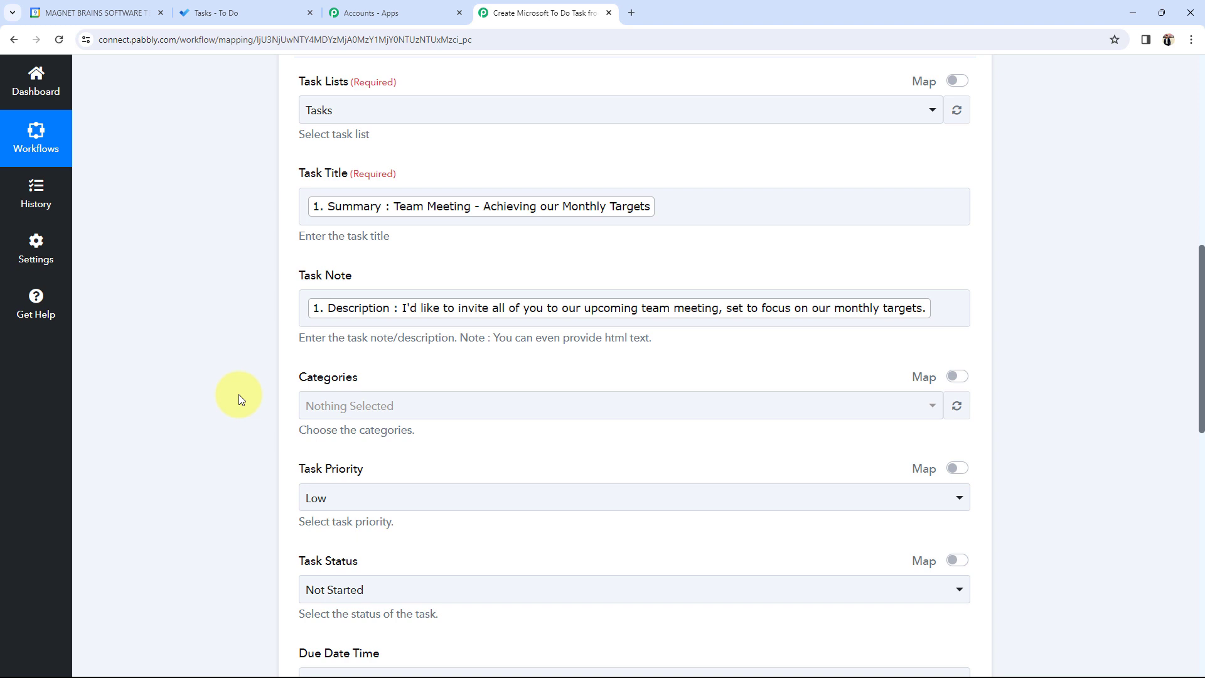
# - Assign the Red category to the task in the Create Task action
pyautogui.scroll(-2, 238, 394)
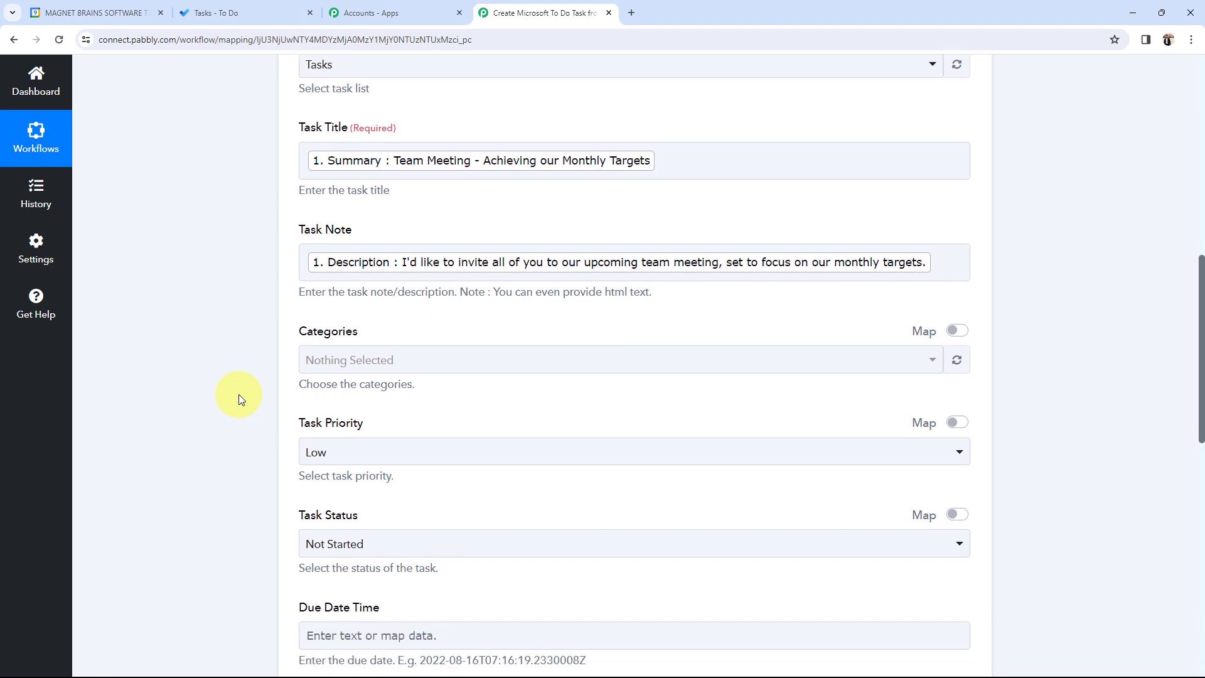
pyautogui.click(473, 290)
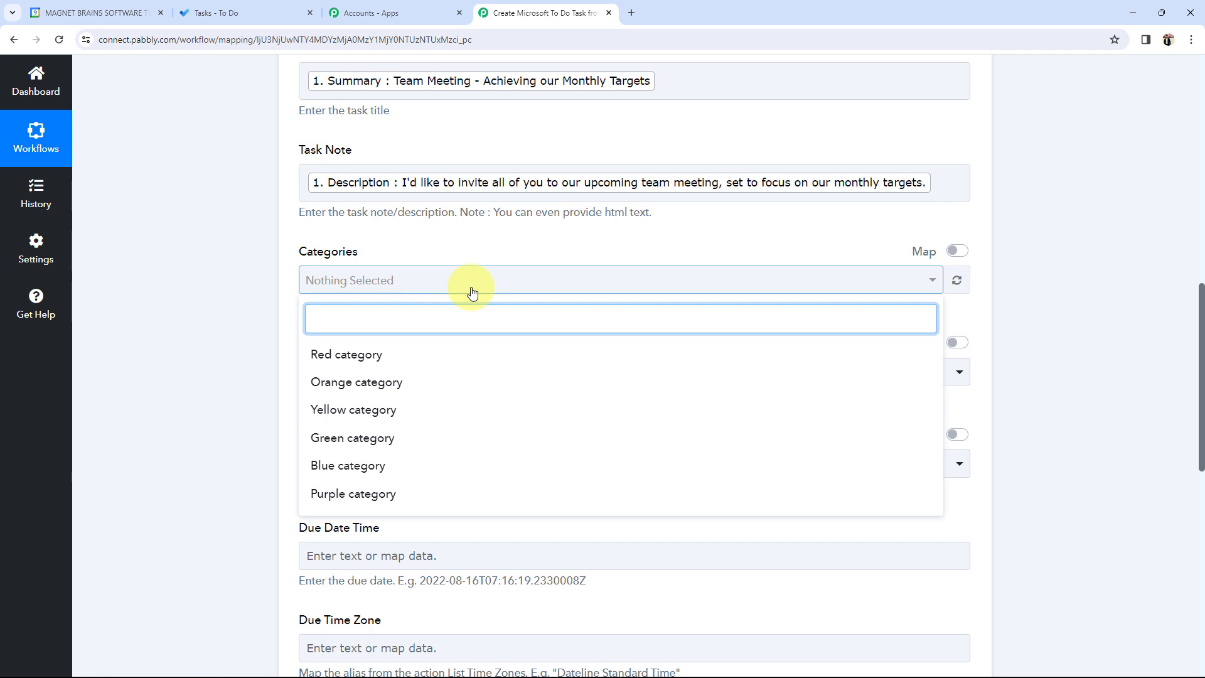
pyautogui.click(331, 355)
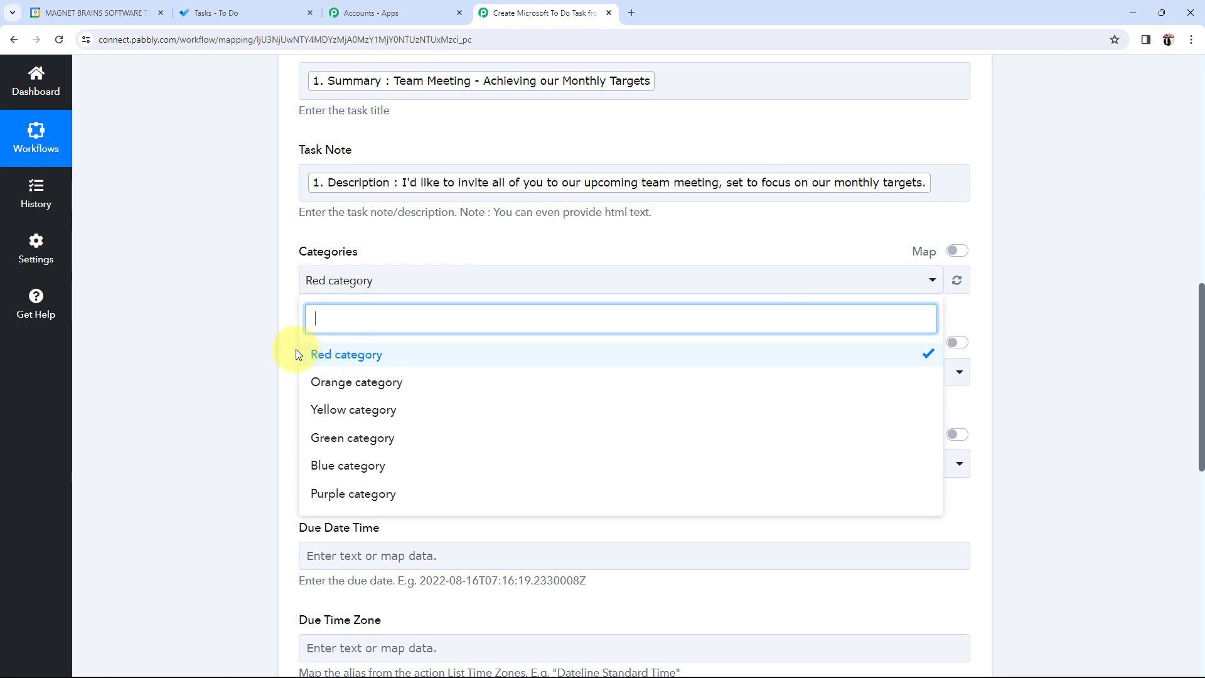
pyautogui.click(220, 342)
# - Set the task priority to Normal and the task status to In Progress
pyautogui.scroll(-1, 221, 342)
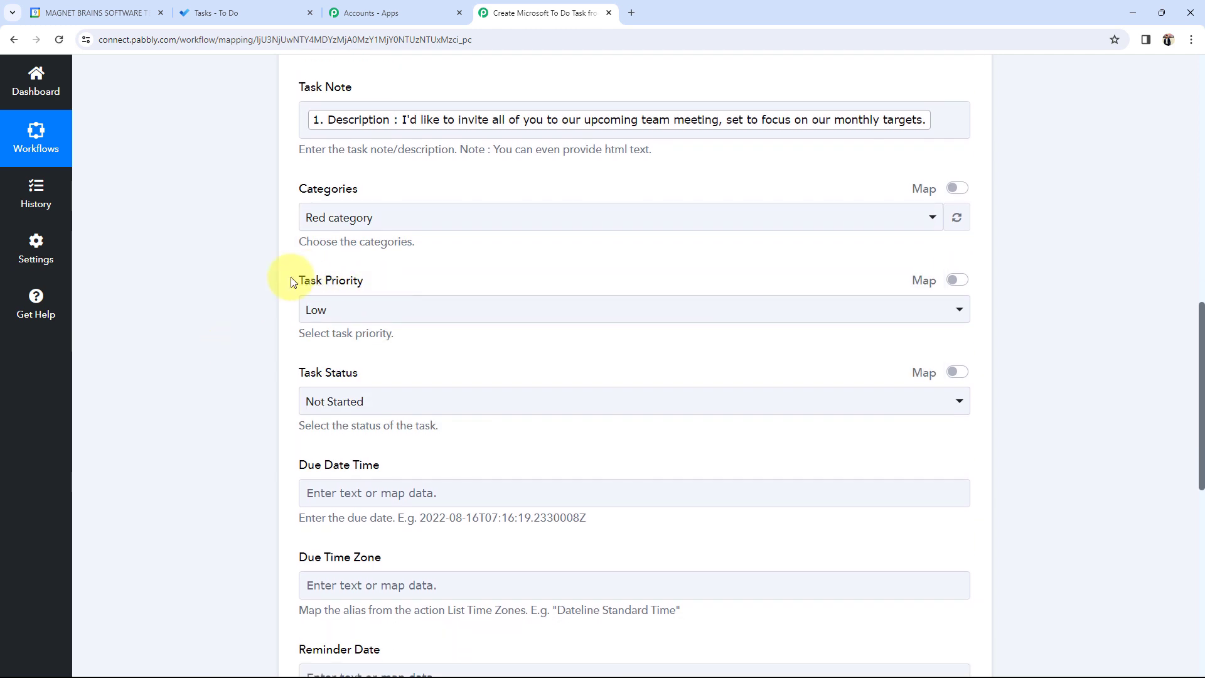
pyautogui.moveTo(296, 280); pyautogui.dragTo(371, 282)
pyautogui.click(358, 326)
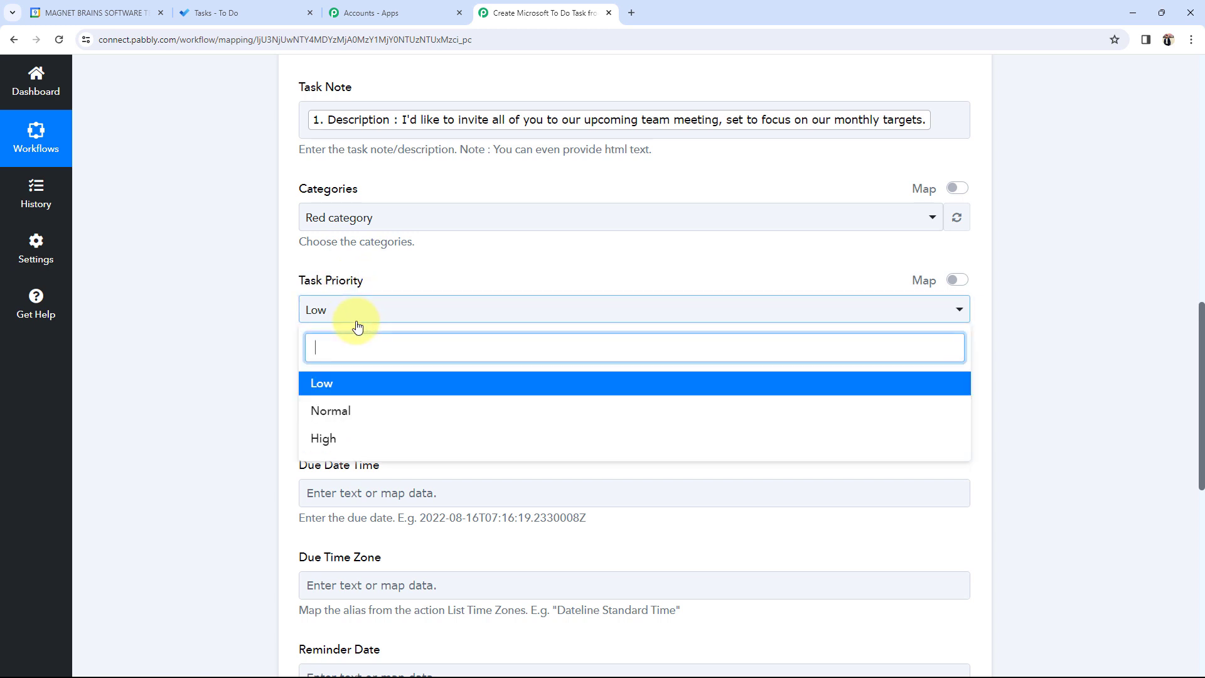
pyautogui.click(330, 411)
pyautogui.scroll(-2, 213, 364)
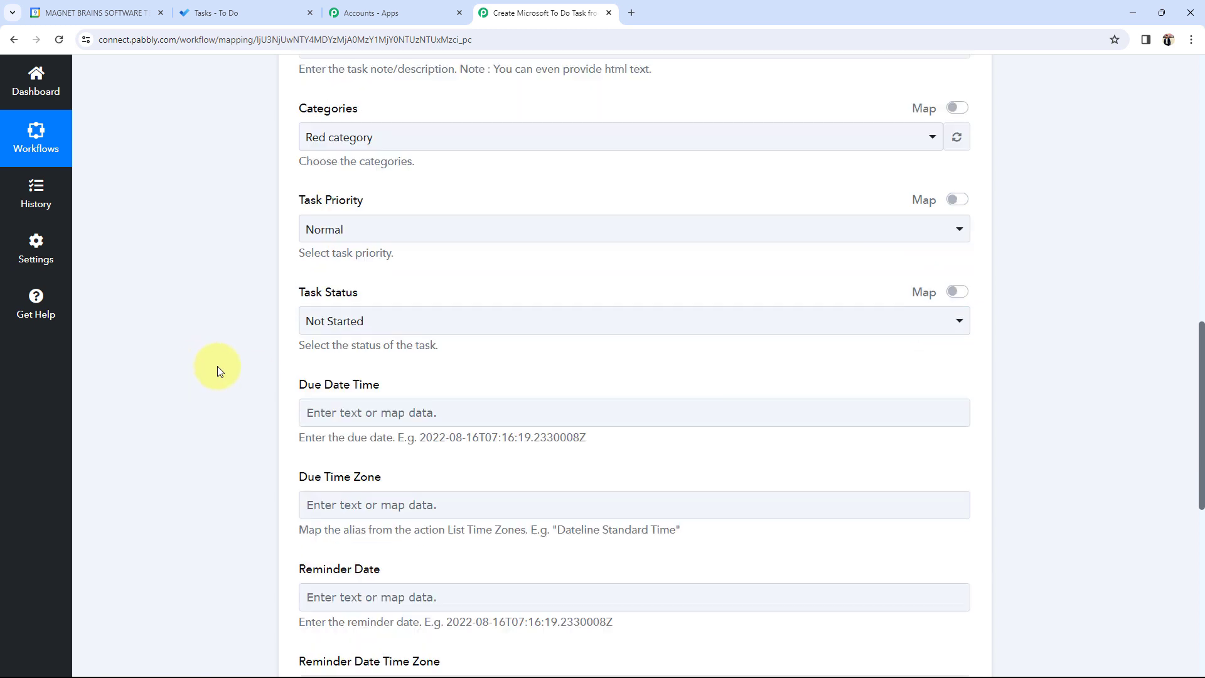
pyautogui.click(328, 286)
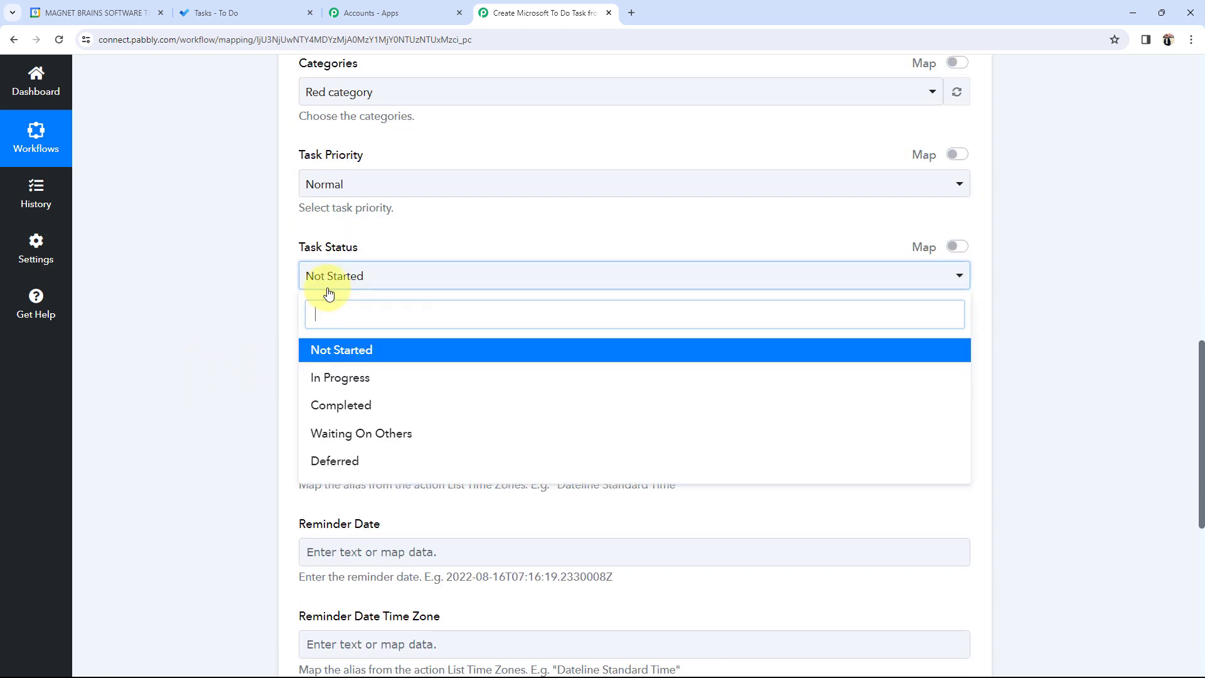
pyautogui.click(325, 383)
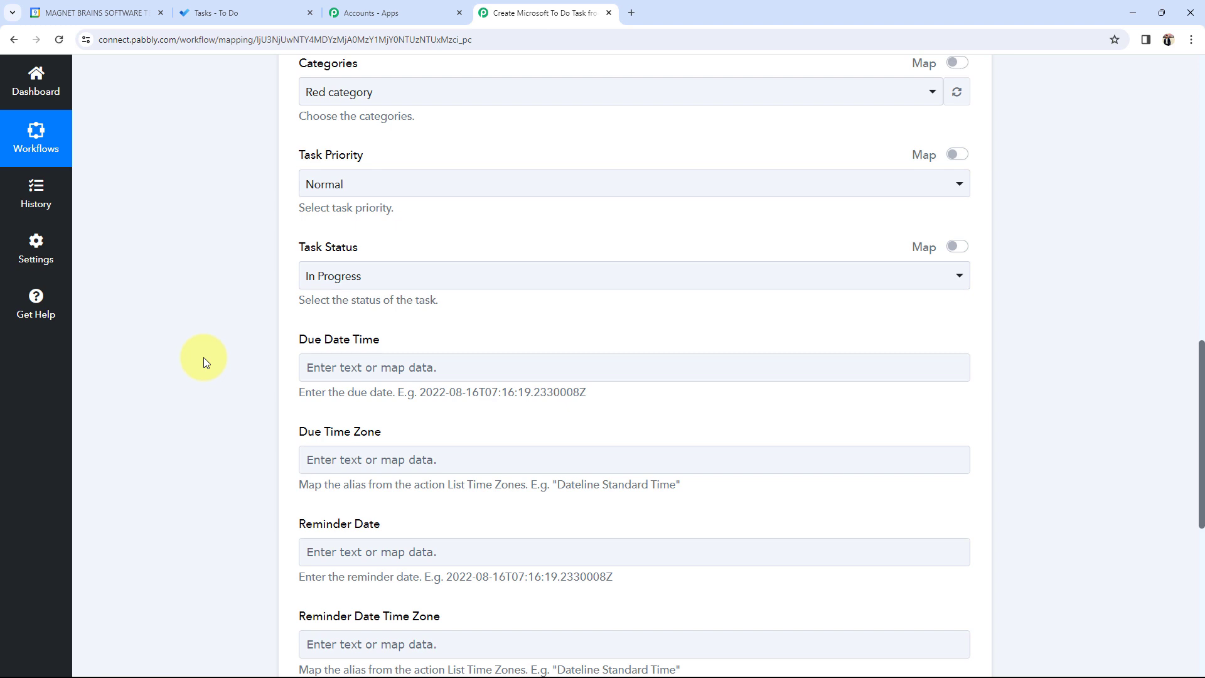
# - Examine the Google Calendar New Event values available for mapping to the Due Date Time field, leaving the field empty
pyautogui.scroll(-2, 203, 356)
pyautogui.moveTo(299, 214); pyautogui.dragTo(367, 216)
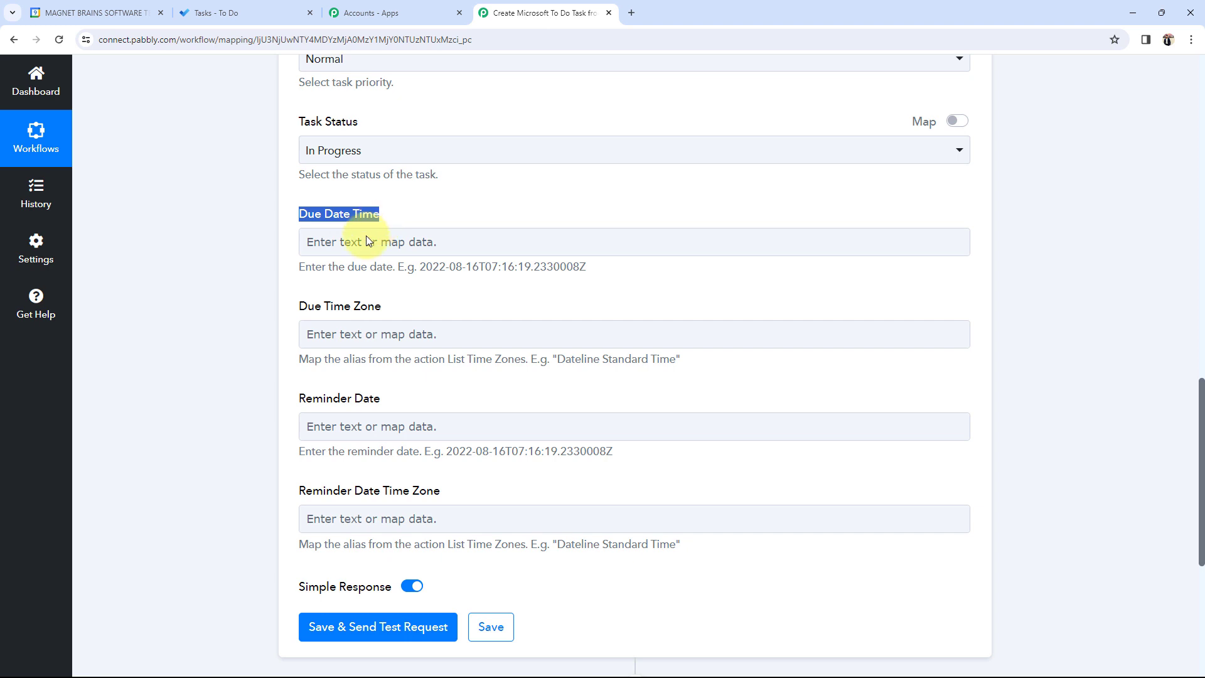
pyautogui.click(245, 295)
pyautogui.click(342, 244)
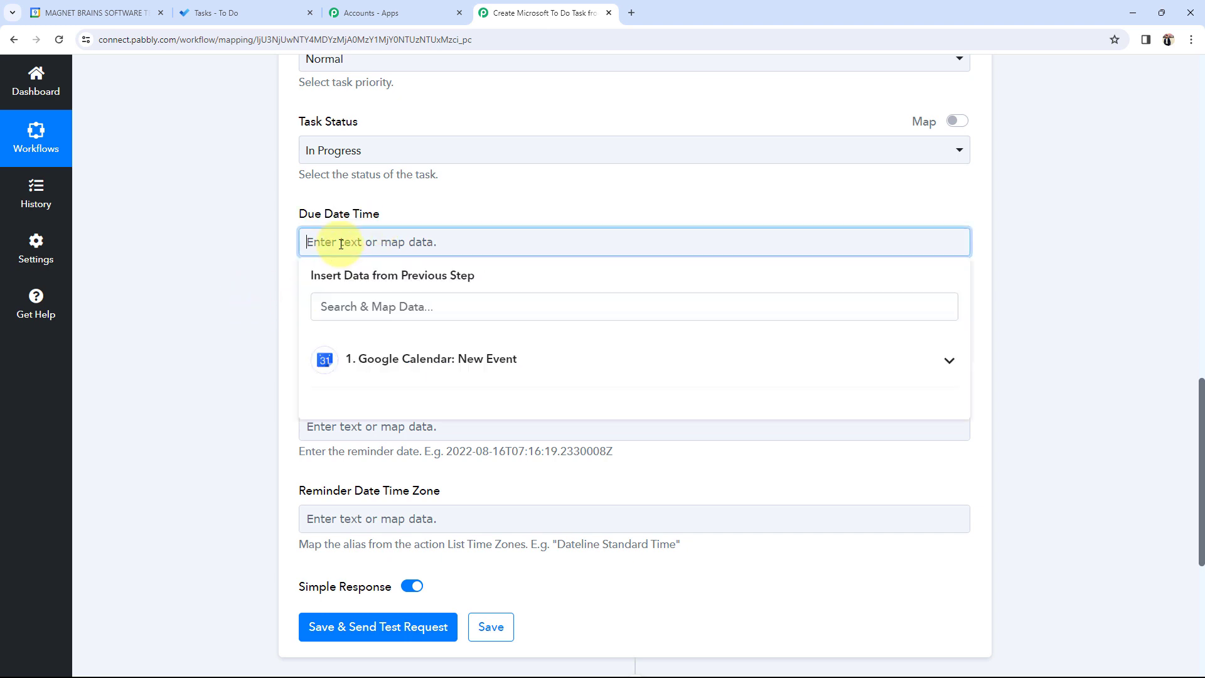
pyautogui.click(724, 383)
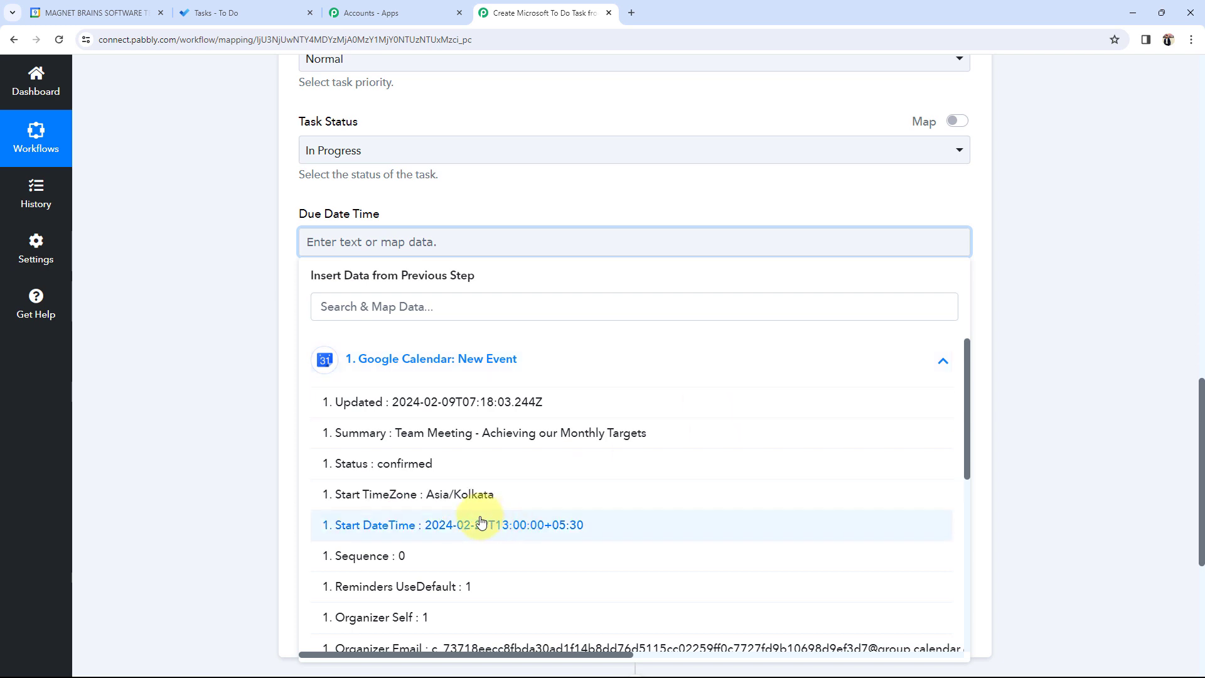
pyautogui.scroll(-6, 431, 537)
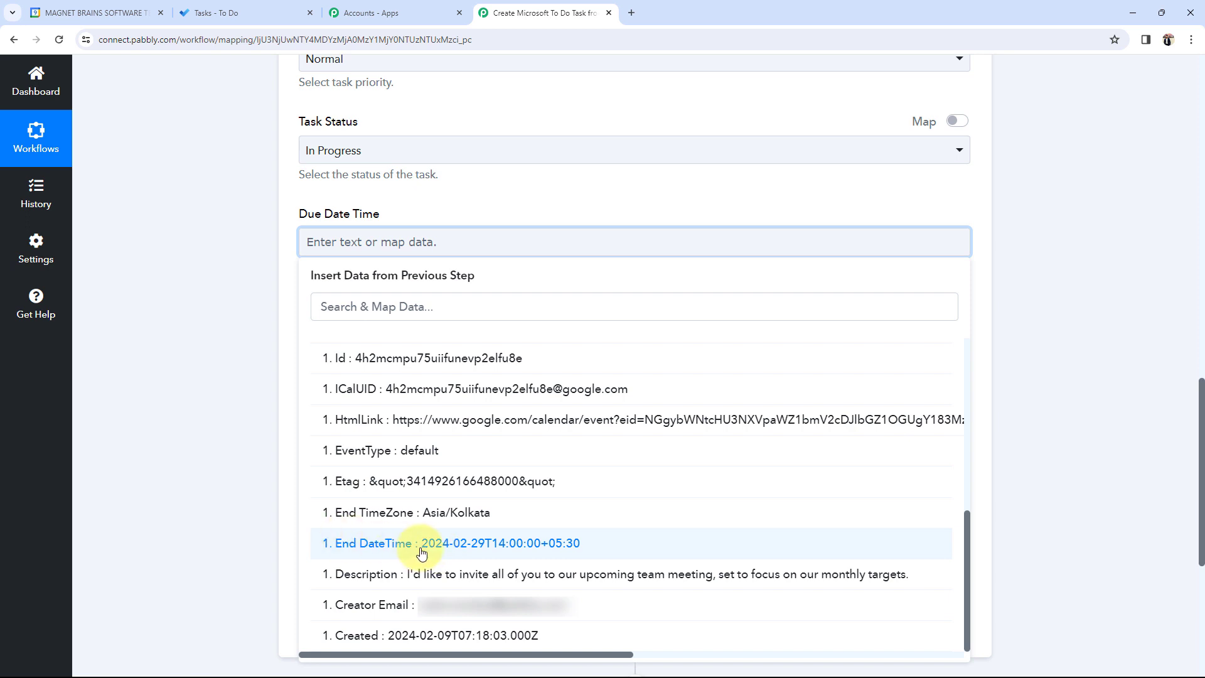
pyautogui.click(252, 445)
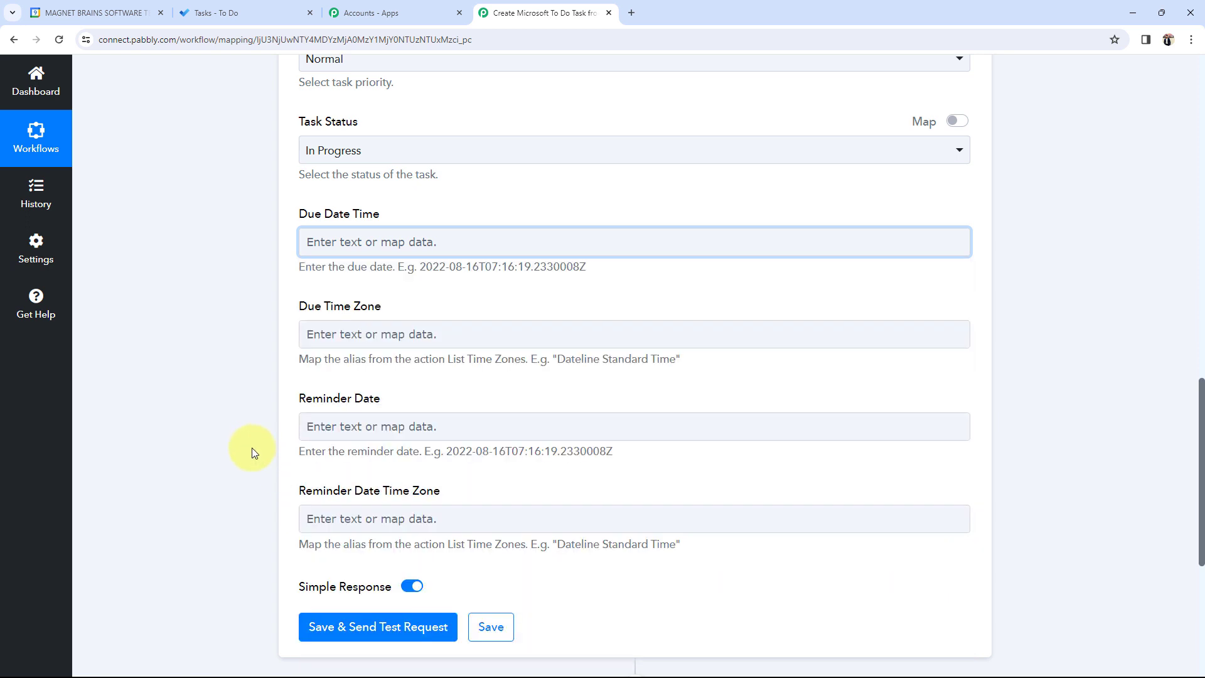
# - Review the Create Task fields and check the Team Meeting event in Google Calendar on February 29, 2024
pyautogui.scroll(-3, 251, 449)
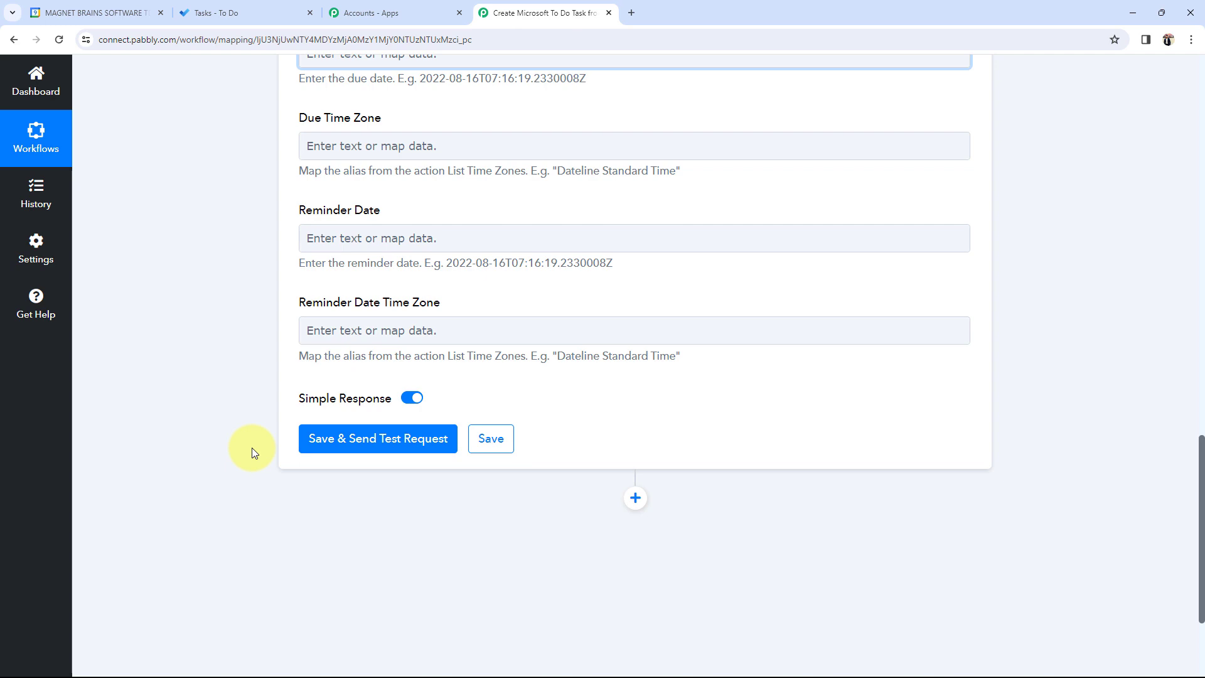
pyautogui.scroll(10, 251, 446)
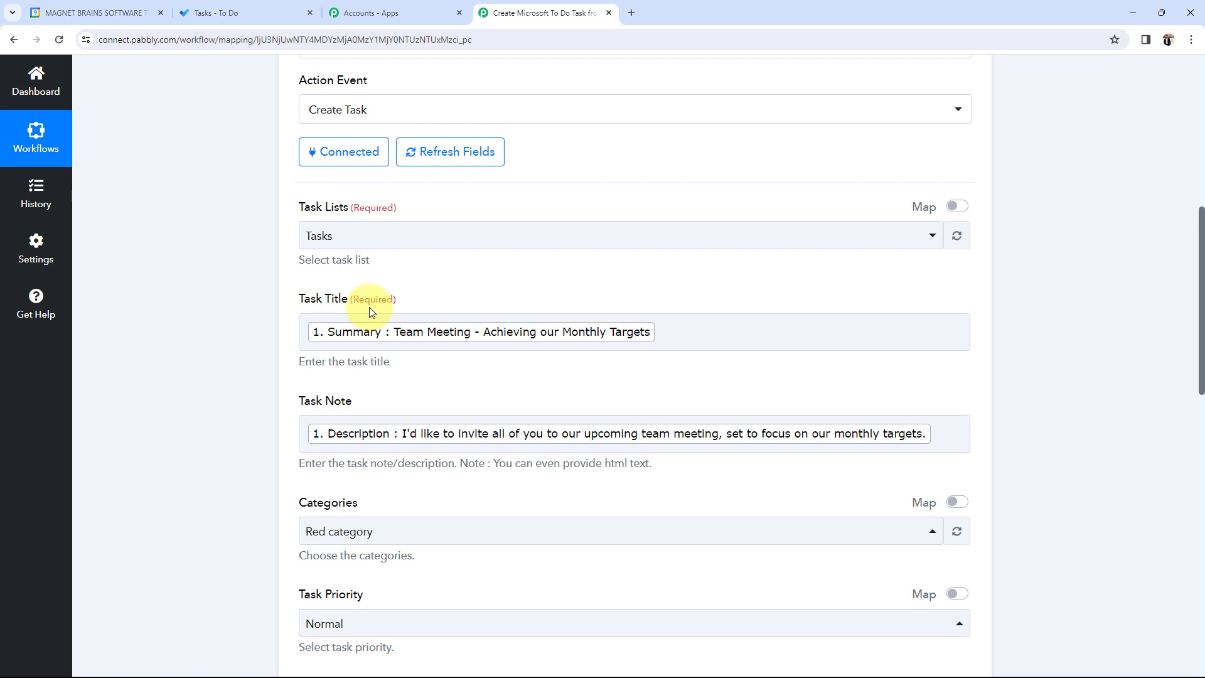
pyautogui.click(85, 12)
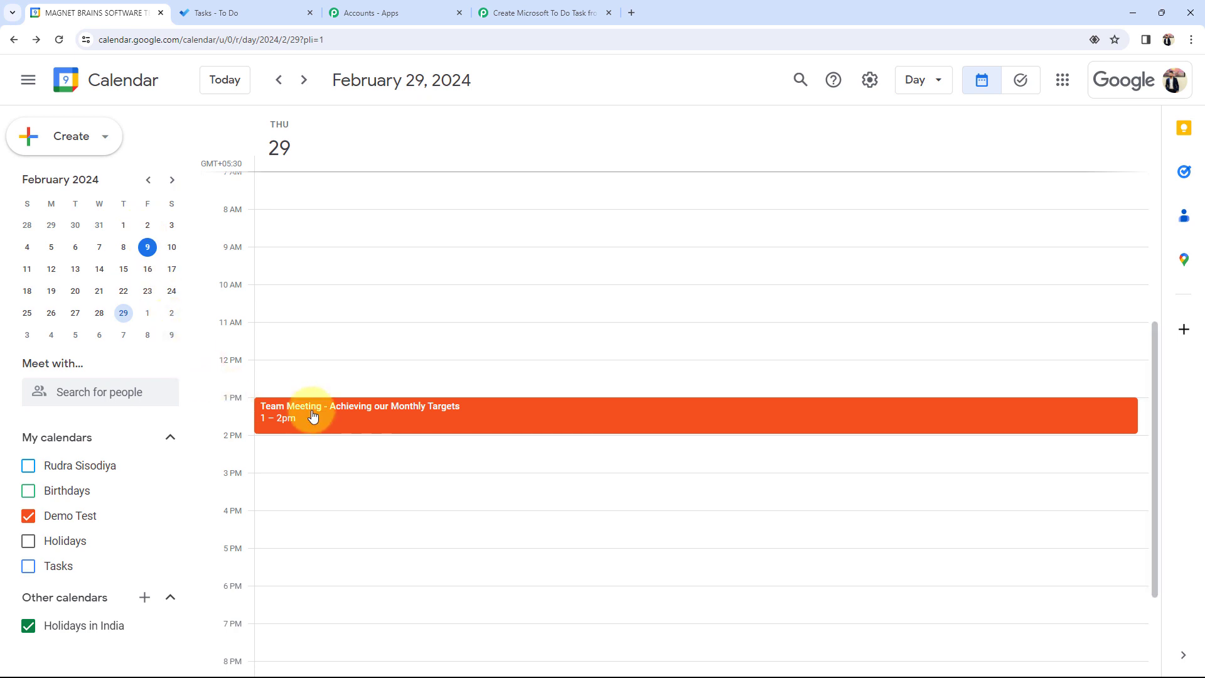
pyautogui.click(540, 13)
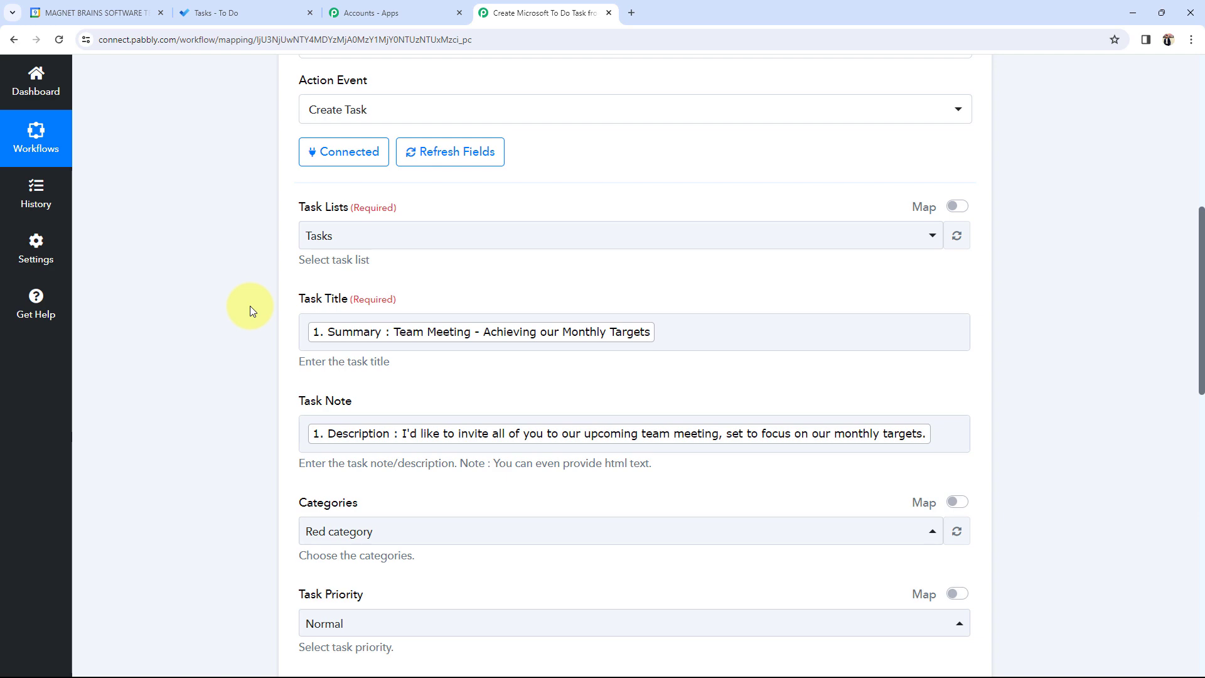
# - Save the Create Task action, send a test request, and review the response received
pyautogui.scroll(-15, 250, 306)
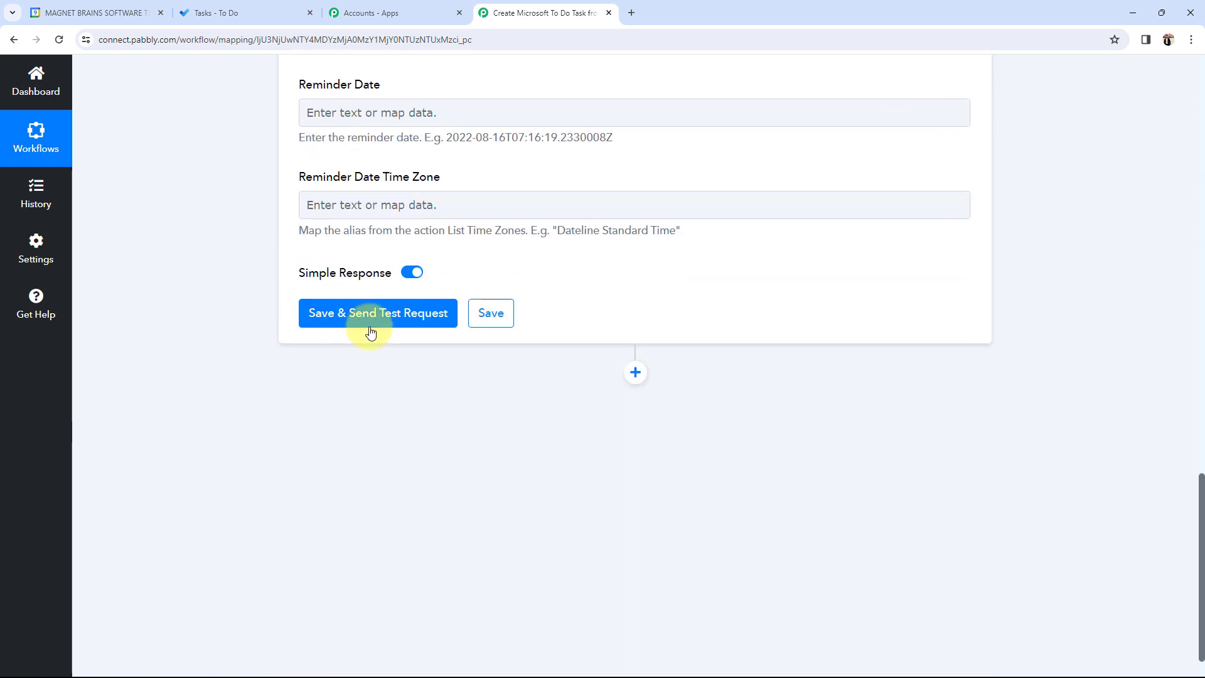
pyautogui.click(370, 321)
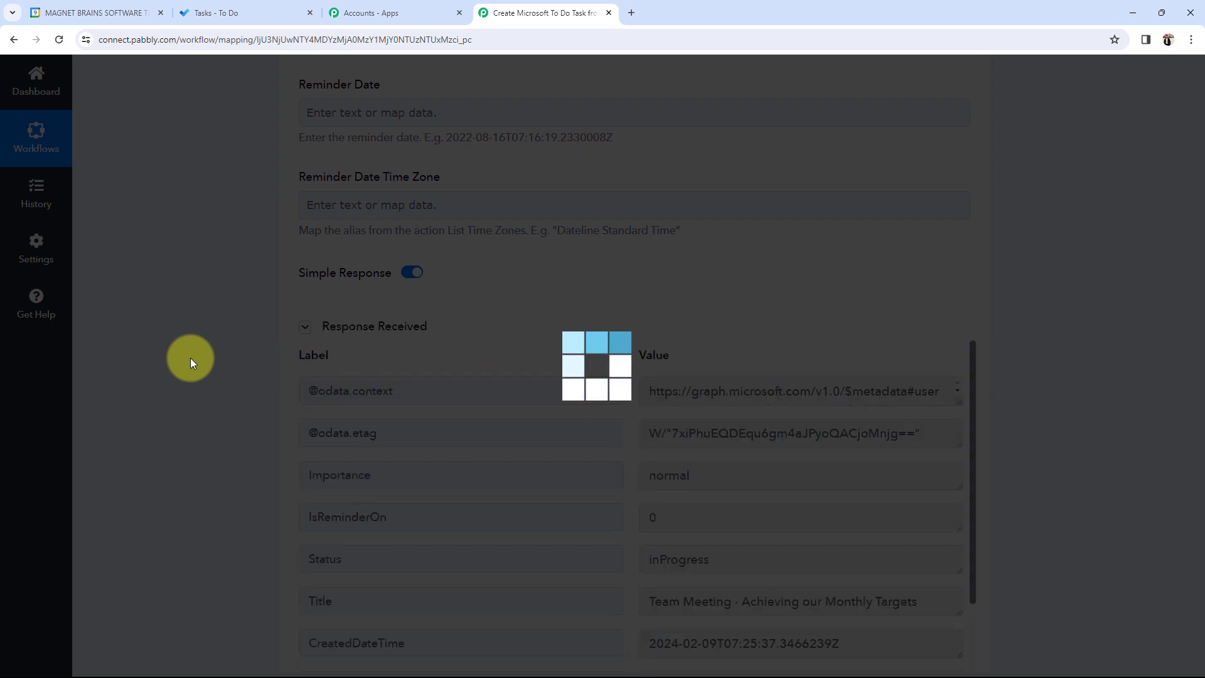
pyautogui.scroll(-2, 632, 454)
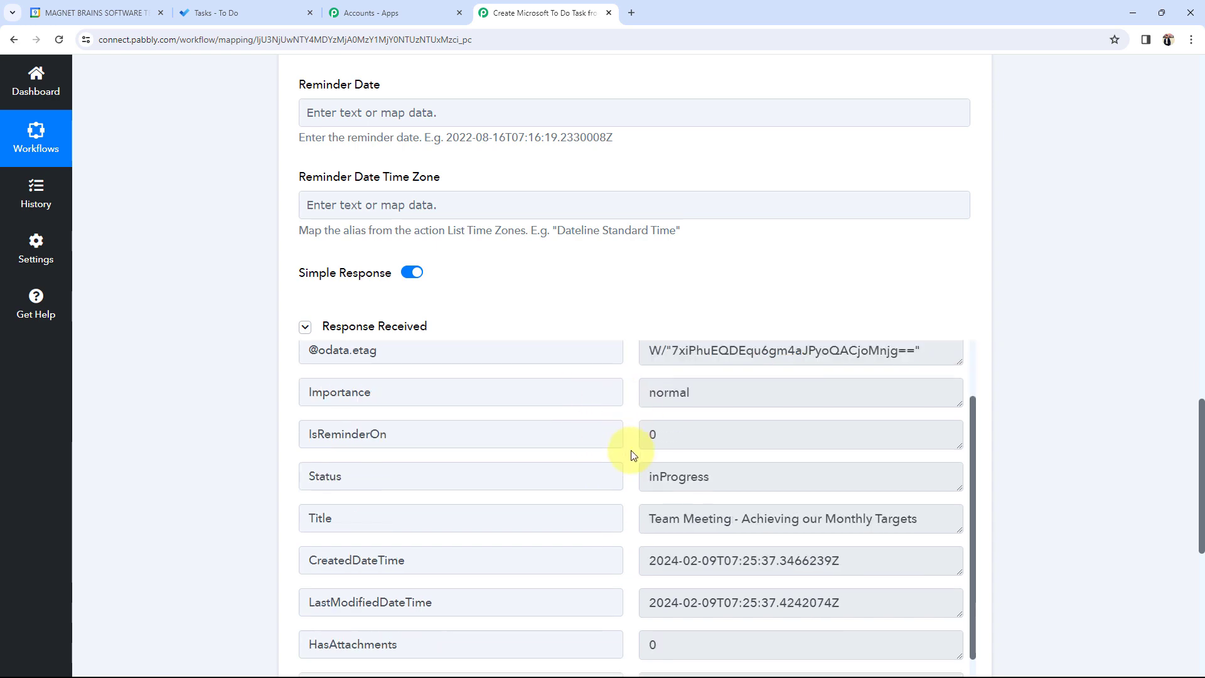
pyautogui.scroll(-3, 632, 454)
pyautogui.scroll(-4, 417, 492)
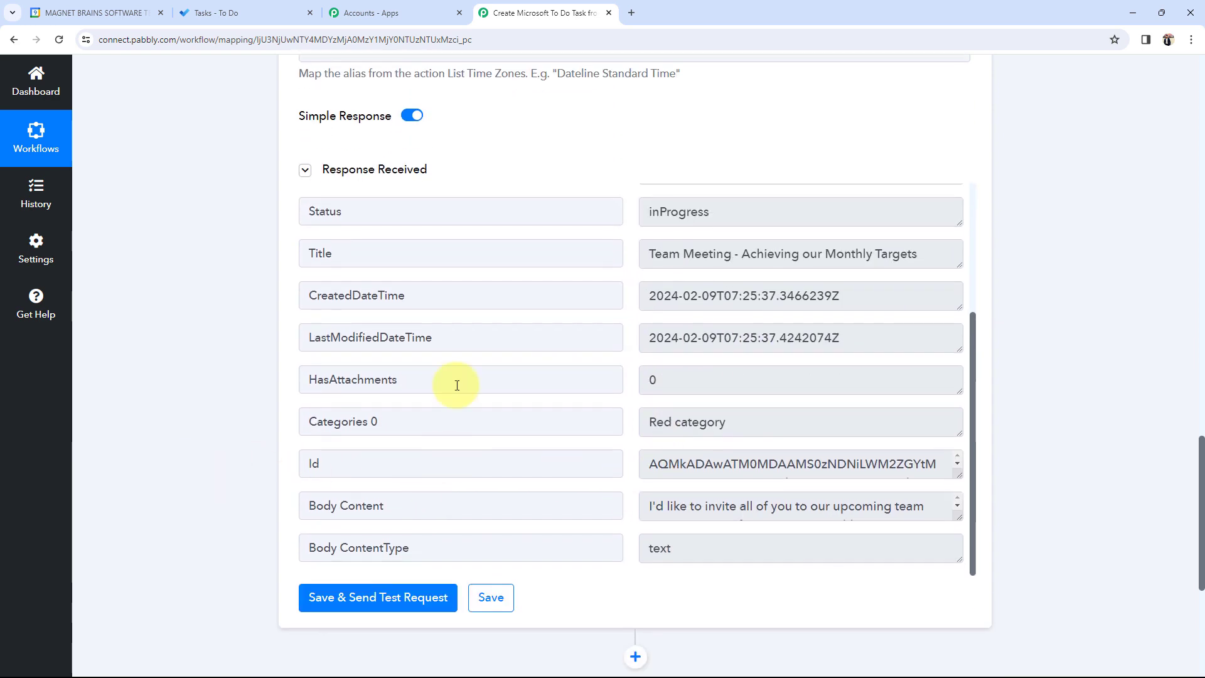
# - Switch to Microsoft To Do and inspect the details of the Team Meeting - Achieving our Monthly Targets task
pyautogui.click(238, 12)
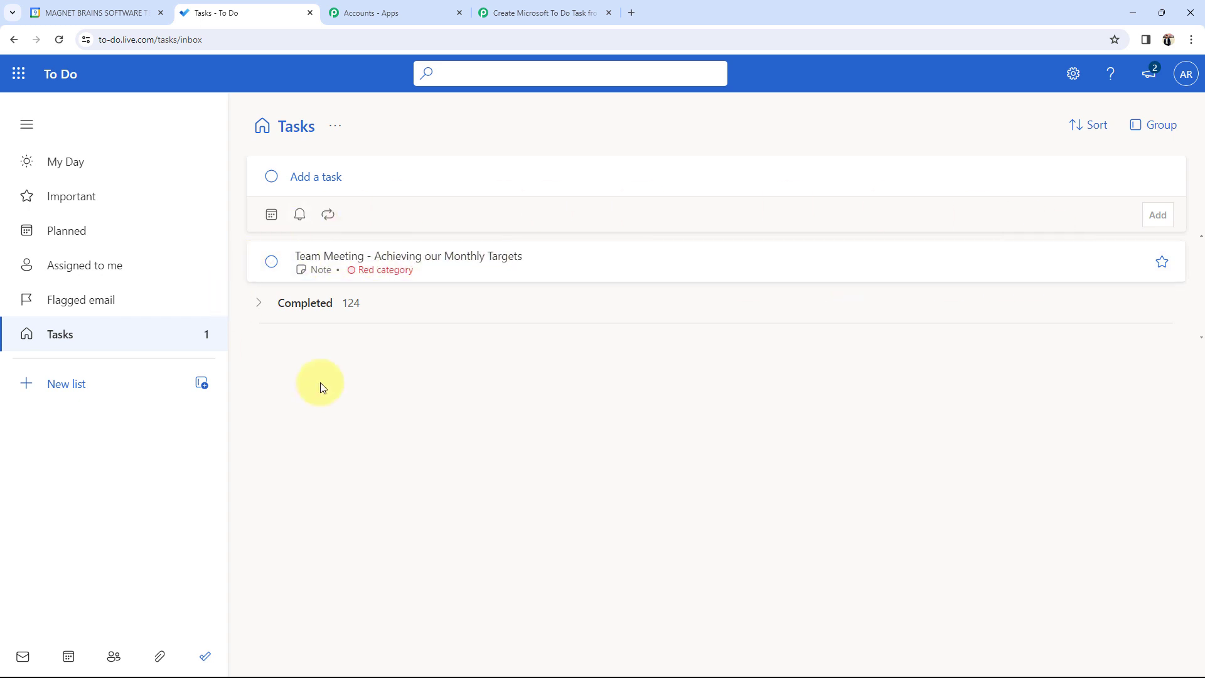
pyautogui.click(392, 257)
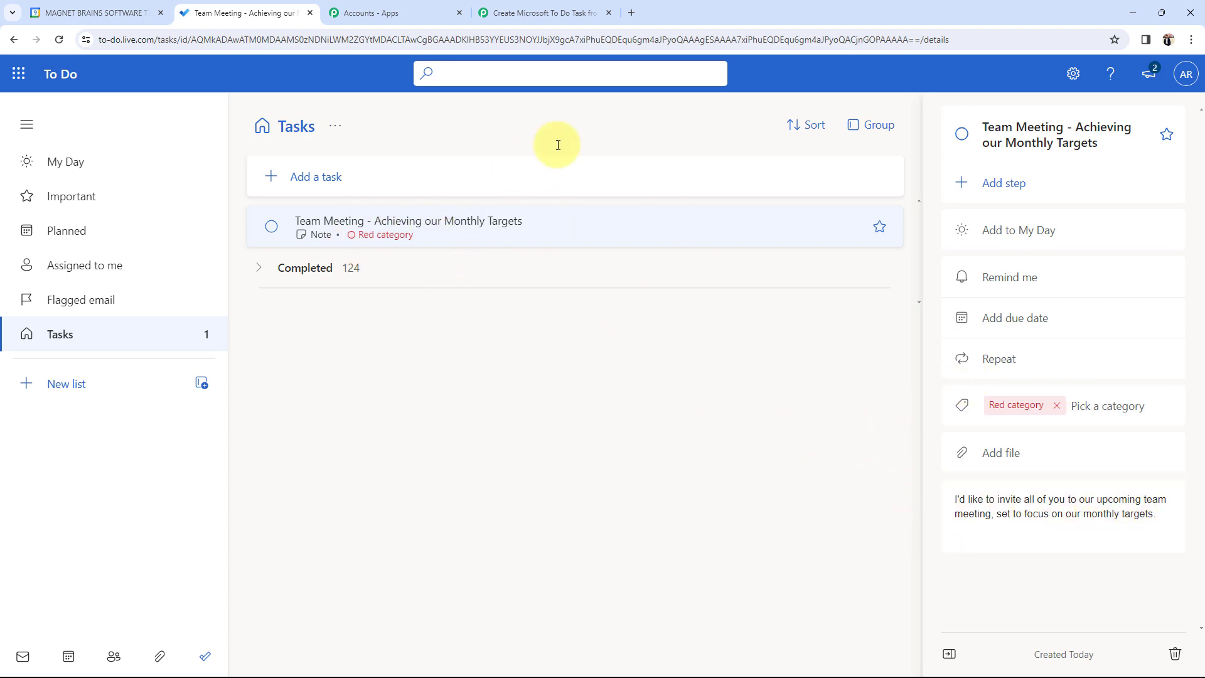
# - Return to the Pabbly Connect workflow and collapse the Microsoft To-Do Create Task action
pyautogui.click(514, 12)
pyautogui.scroll(20, 206, 375)
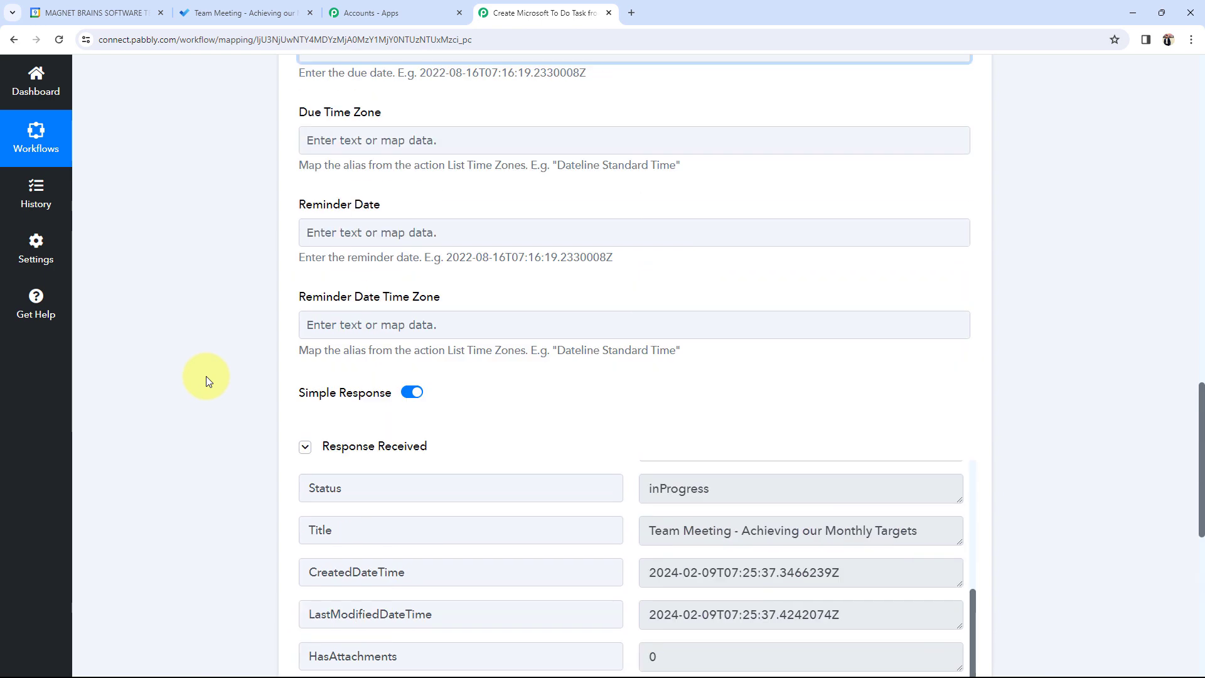
pyautogui.click(385, 331)
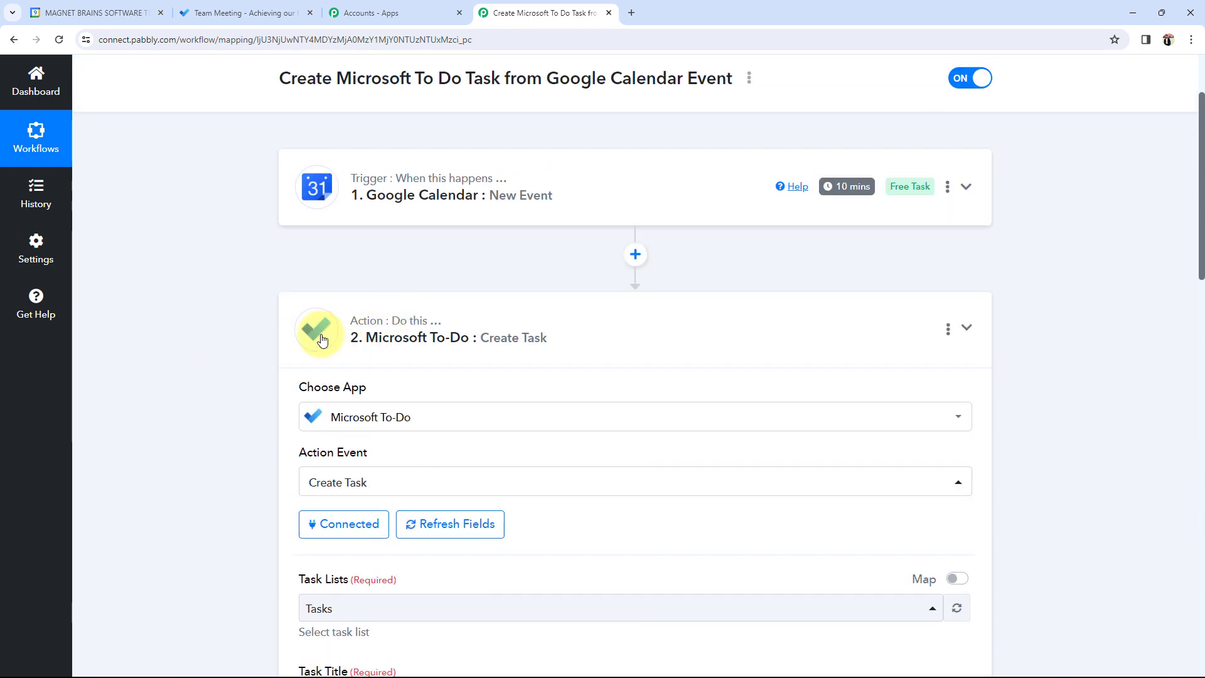